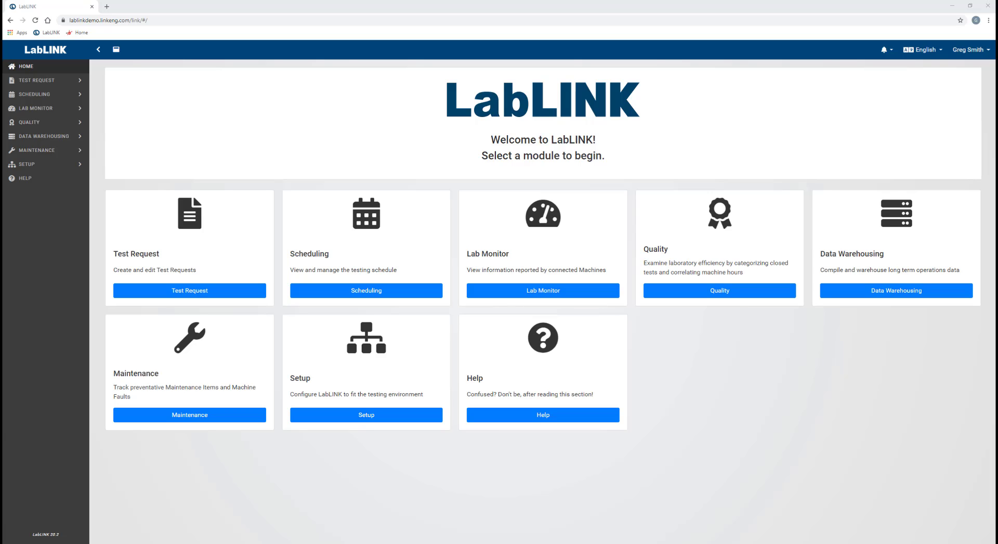
- Open test request 20-08-07 001 from the Test Request module and examine its general information section
click(195, 291)
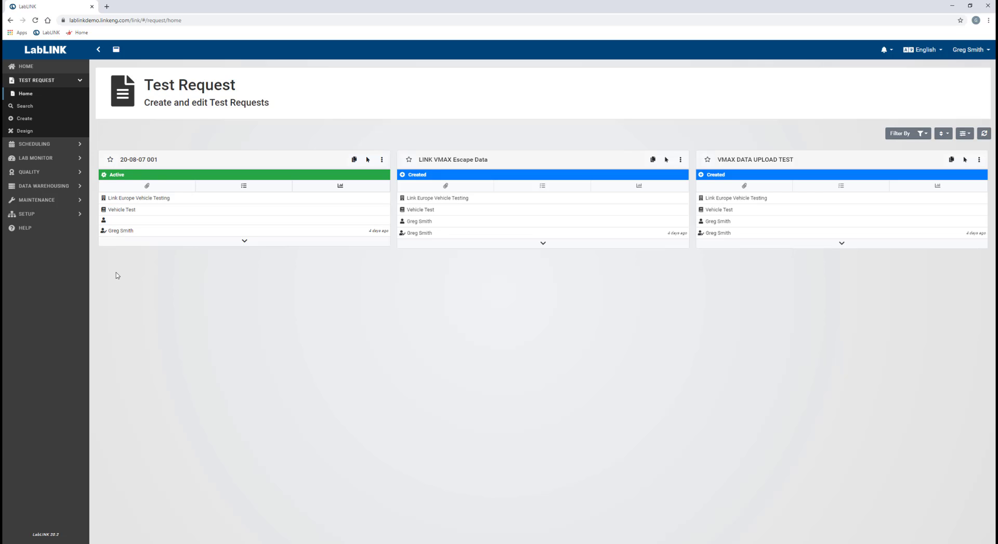
click(134, 160)
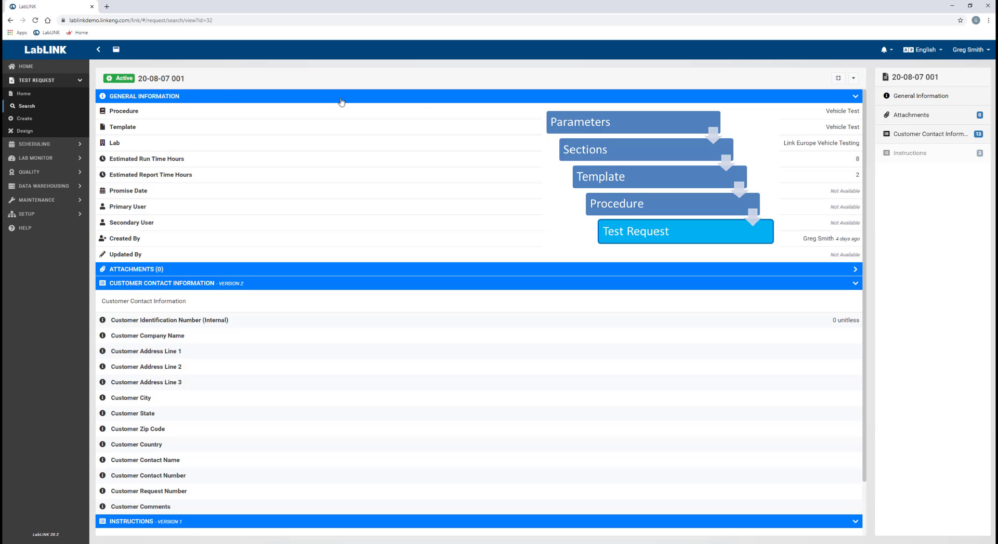
click(854, 99)
click(859, 100)
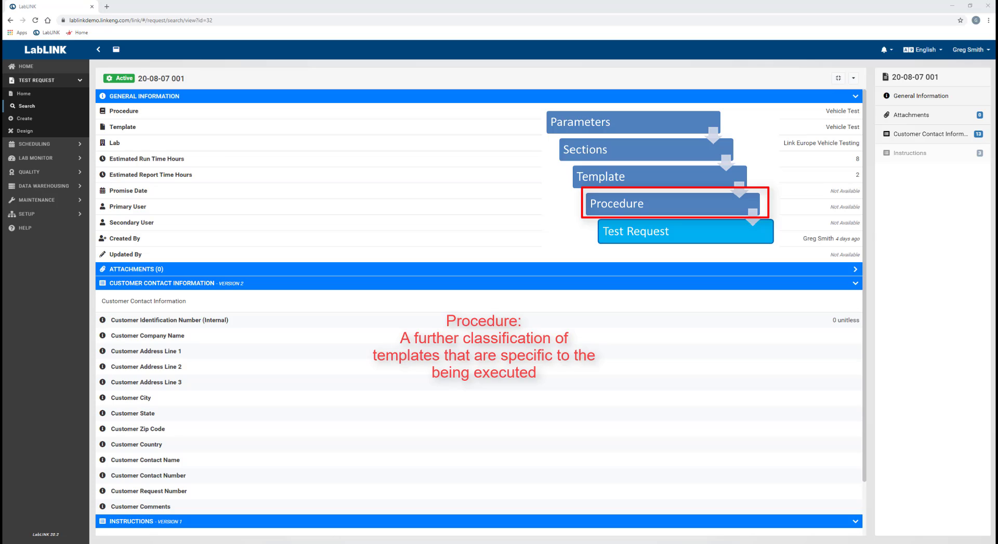
- Open the Parameters list in the Test Request design area and look through the existing parameters and their control types
click(26, 133)
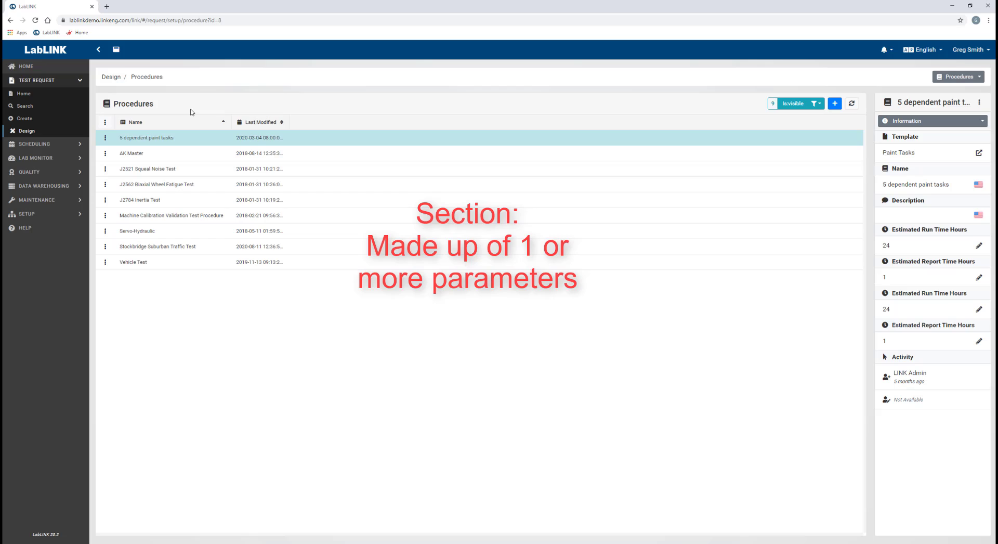
click(968, 79)
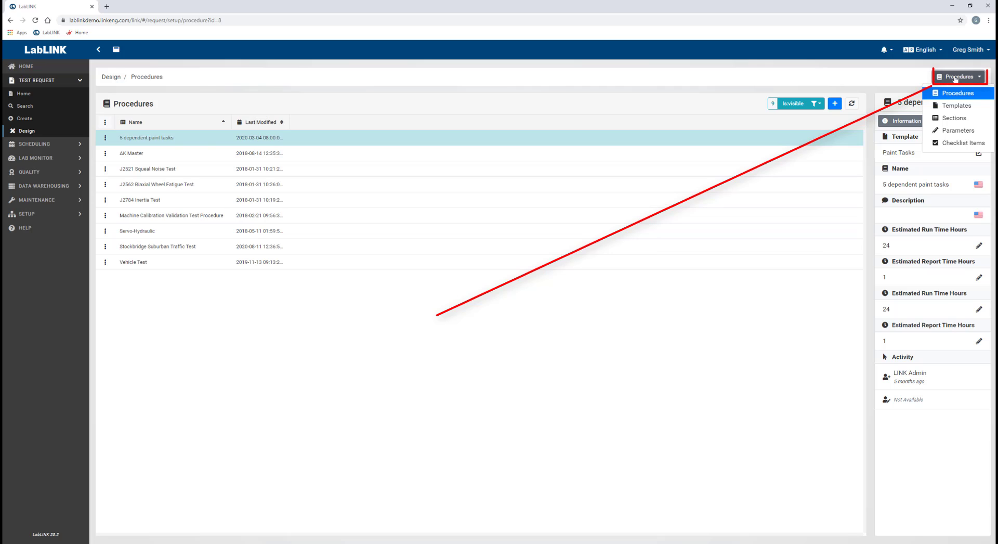
click(951, 131)
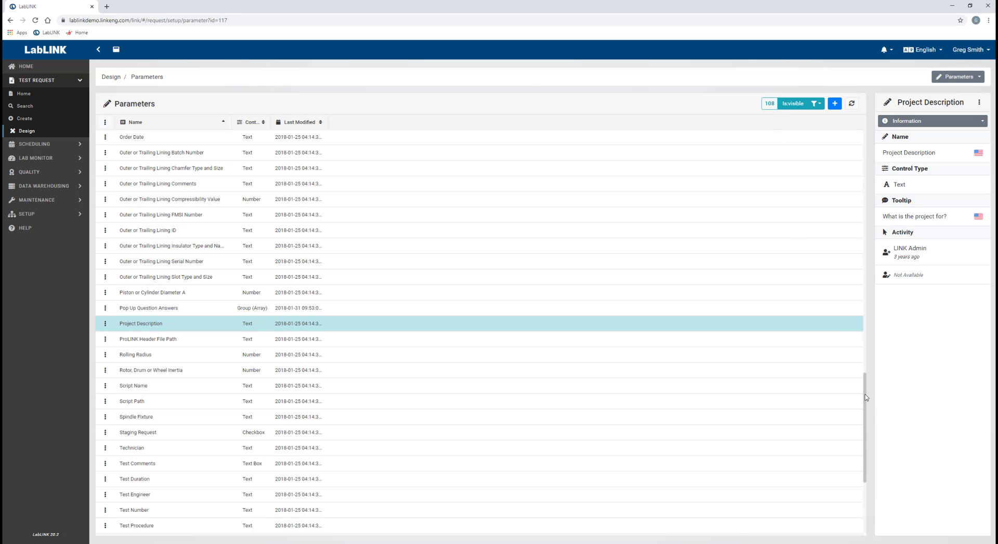
scroll(864, 396, up, 2)
scroll(868, 259, up, 20)
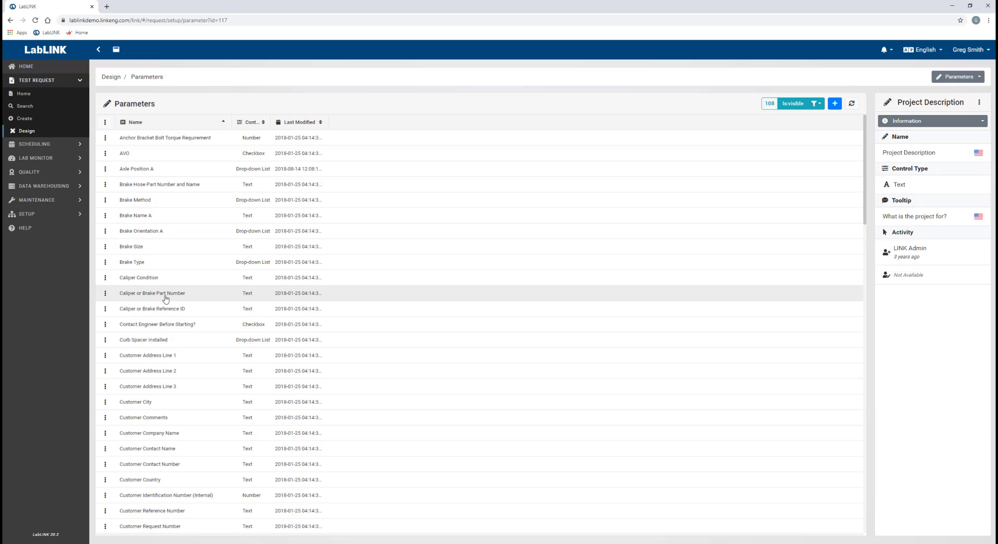
scroll(166, 294, down, 3)
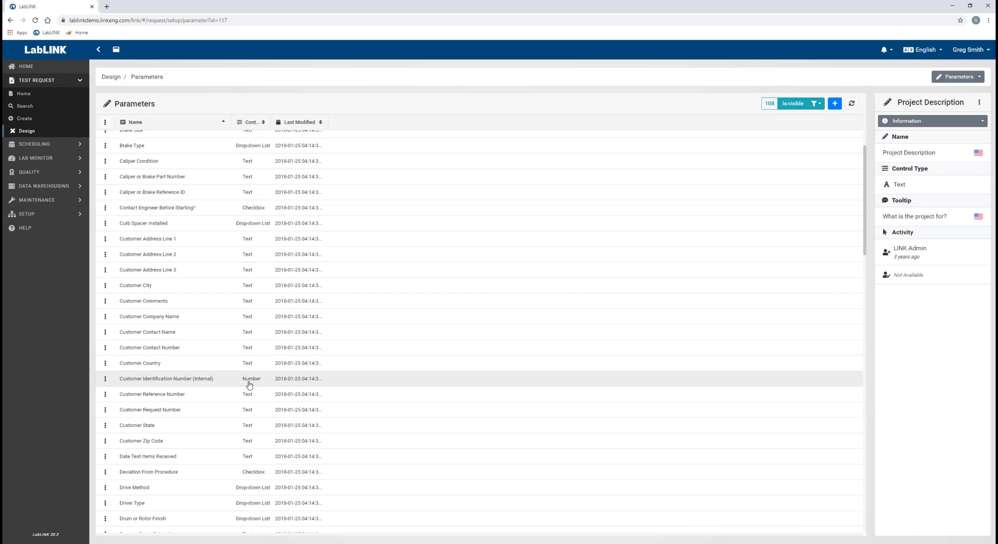
scroll(252, 382, down, 1)
scroll(252, 382, down, 7)
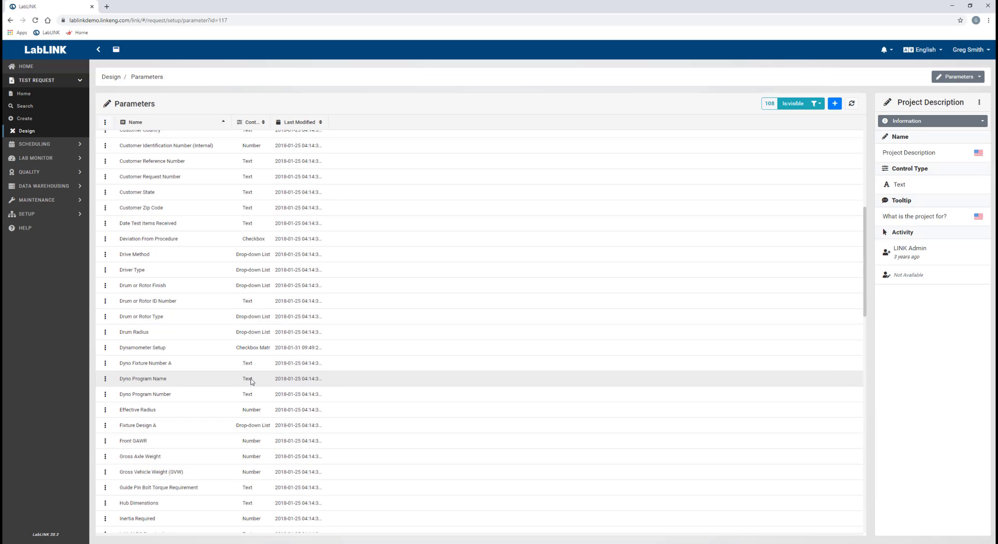
scroll(252, 381, down, 6)
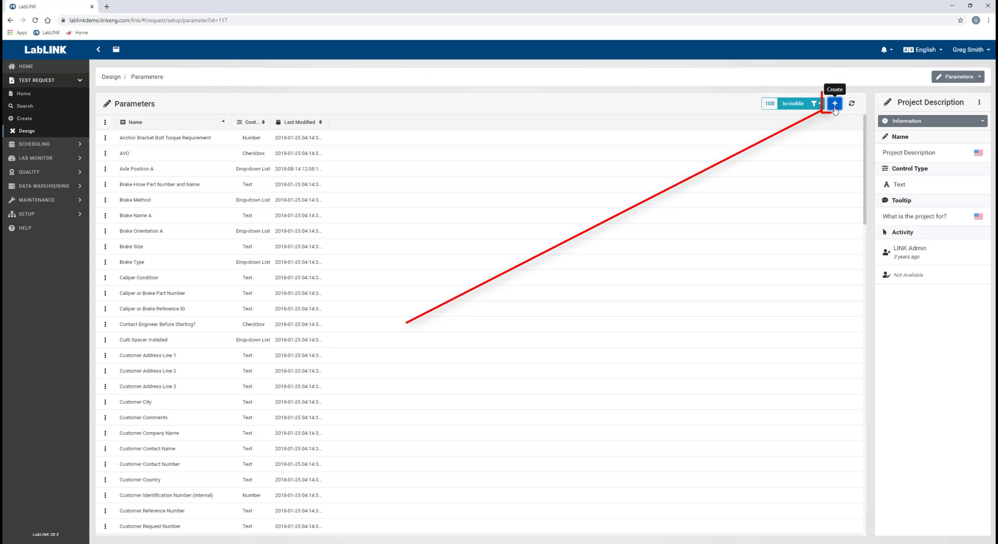
- Start creating a new parameter and name it "Demo Customer Name"
click(835, 105)
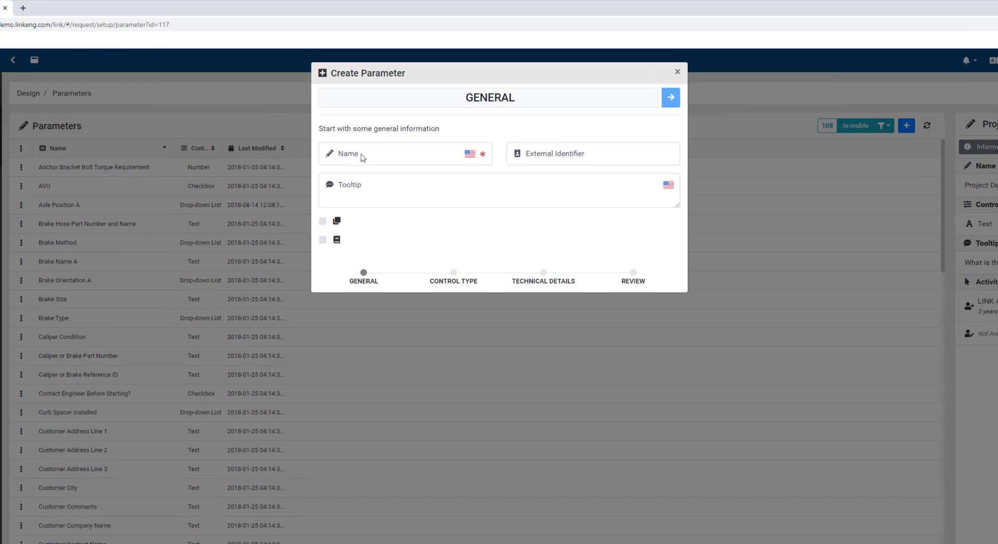
click(362, 158)
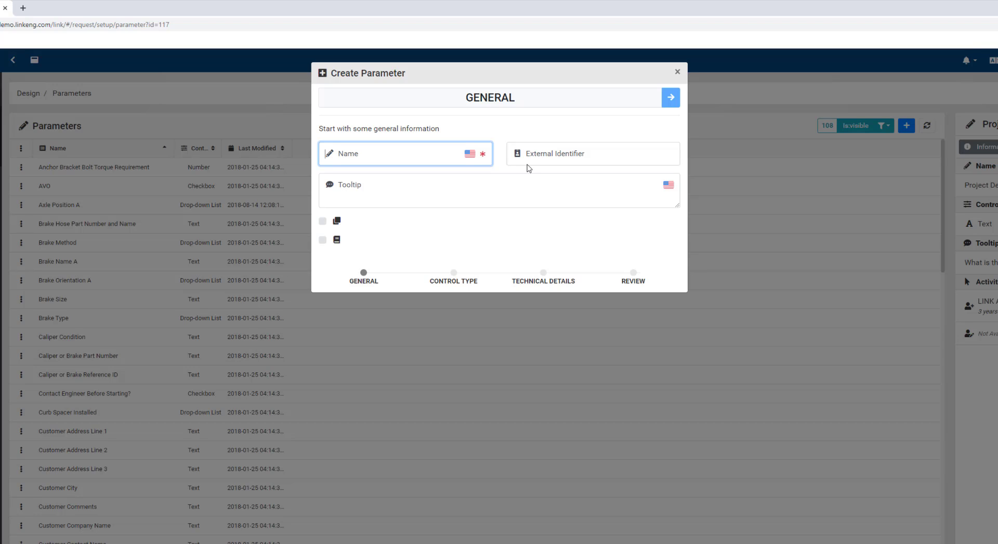
text(Demo)
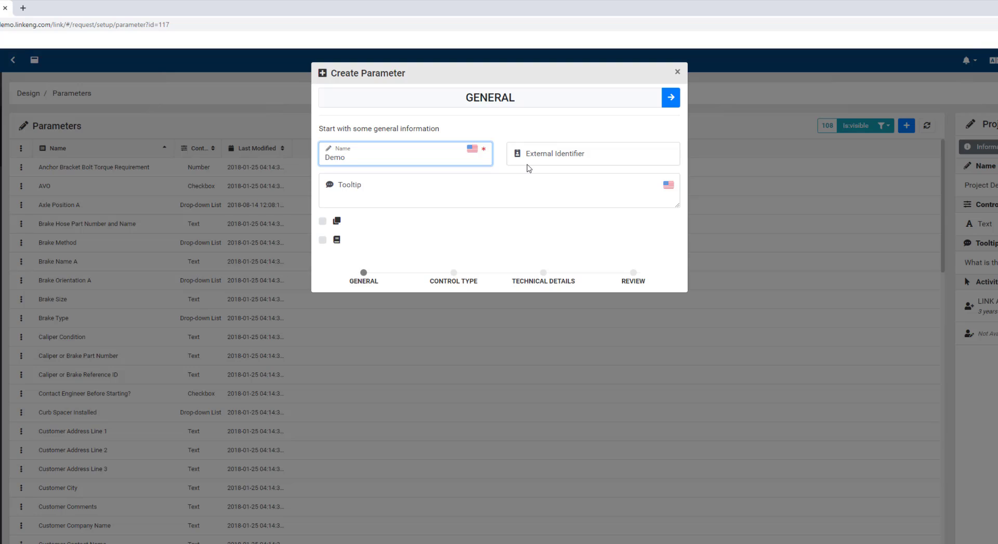
text( Customer Name)
click(528, 167)
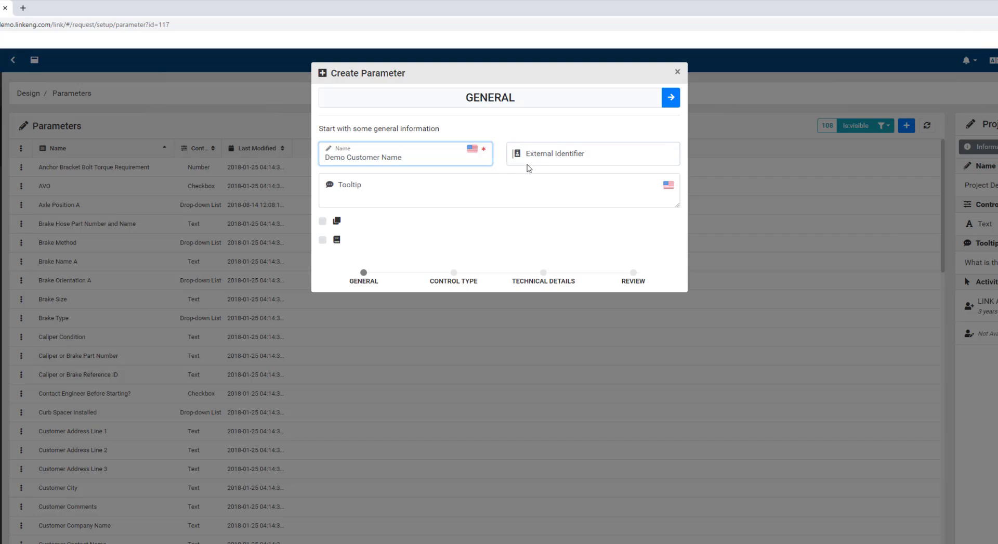
- Set the tooltip to "Please enter the customer name here" and allow the parameter value to be copied when a Test Request is cloned
click(391, 186)
text(P)
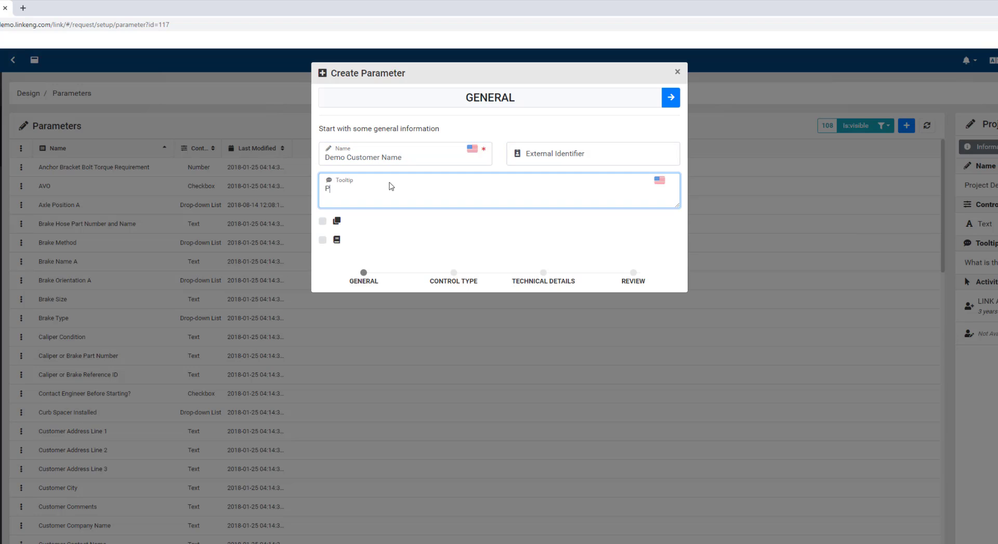
text(lease enter the customer name here)
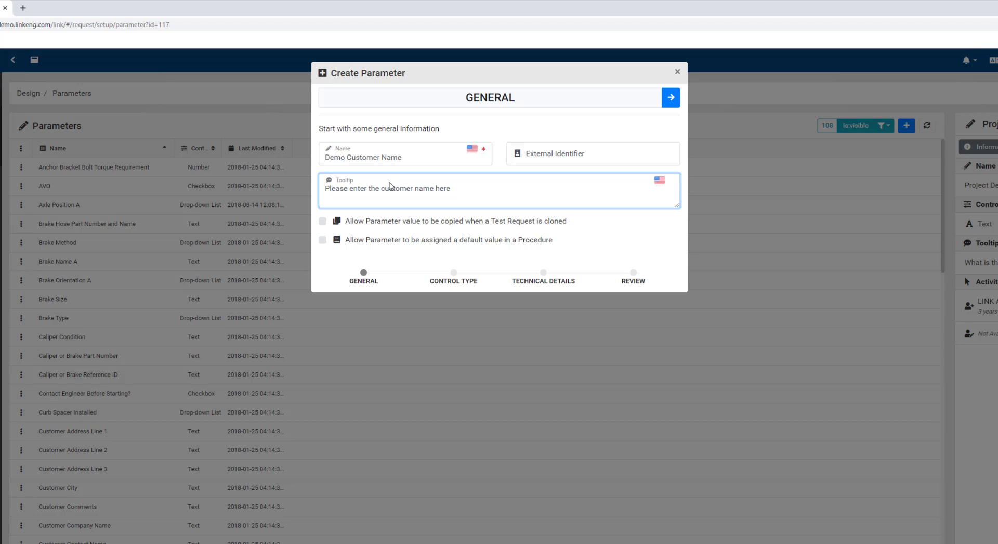
key(Tab)
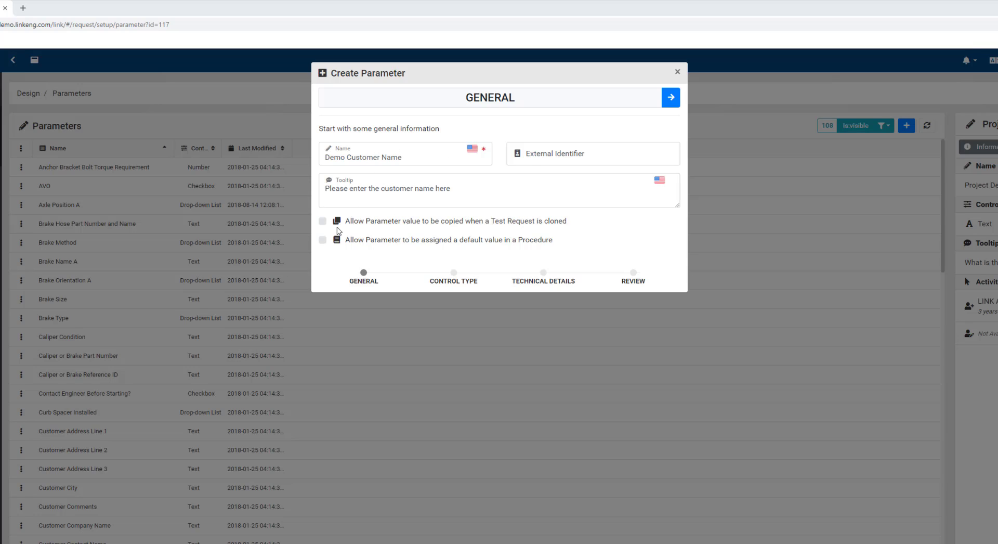
click(323, 222)
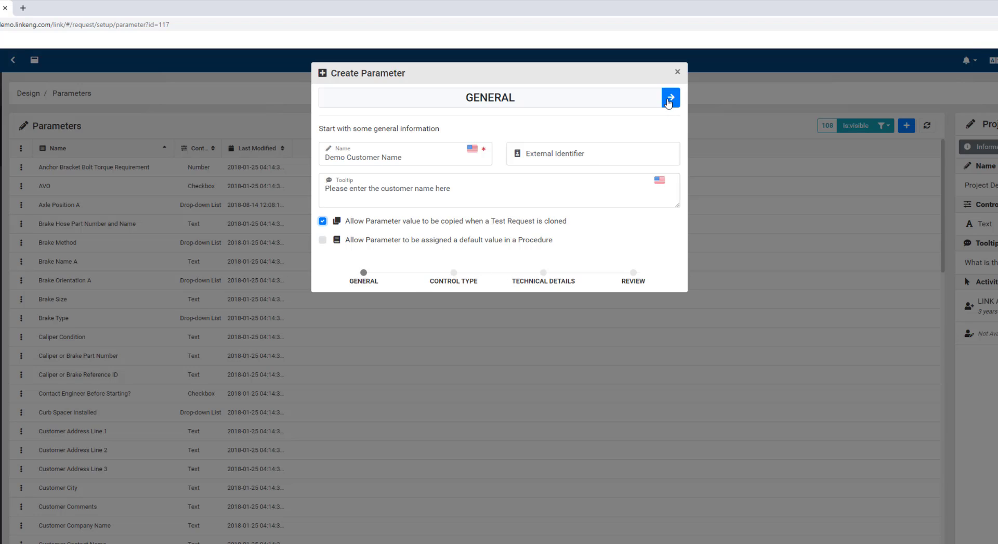
- Choose Text as the control type for the Demo Customer Name parameter, leaving the default text empty
click(669, 102)
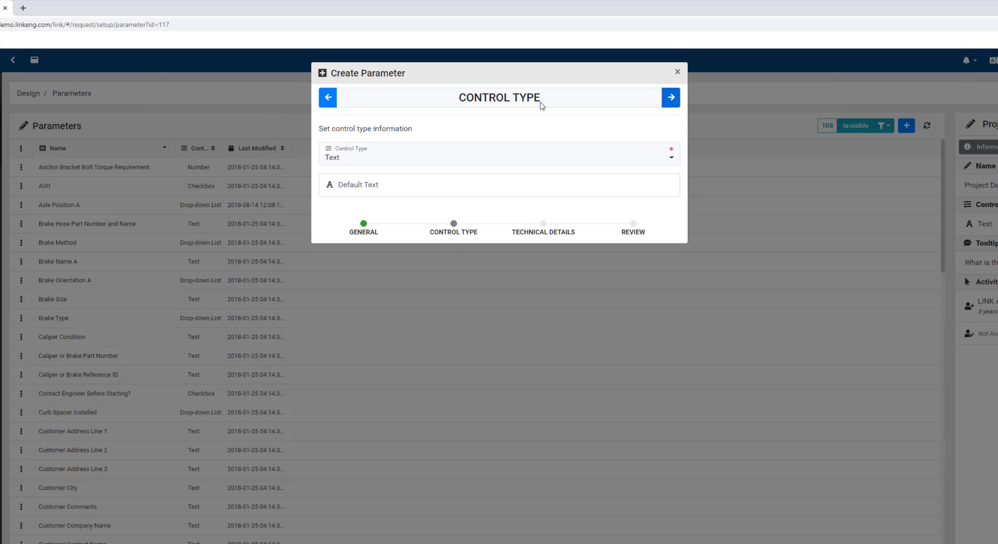
click(398, 163)
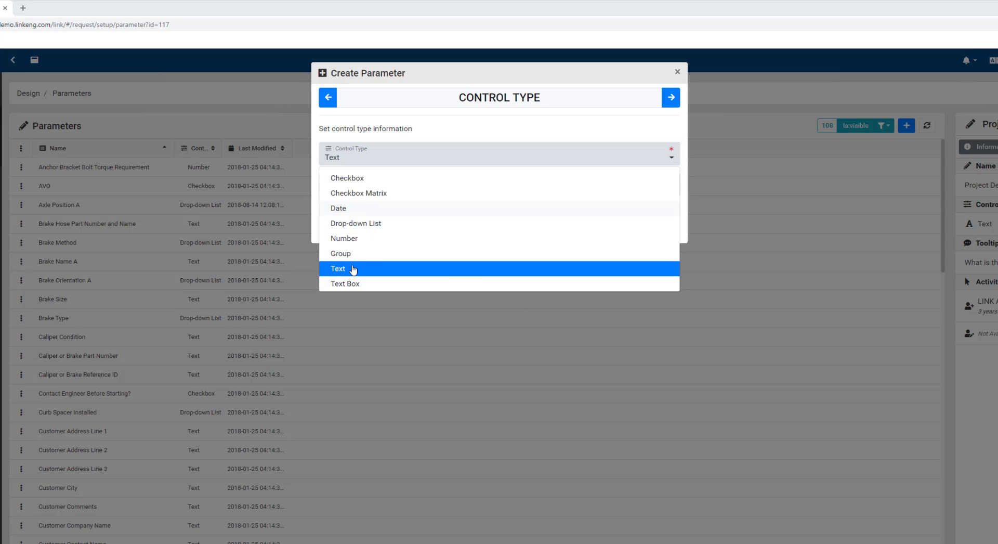
click(345, 271)
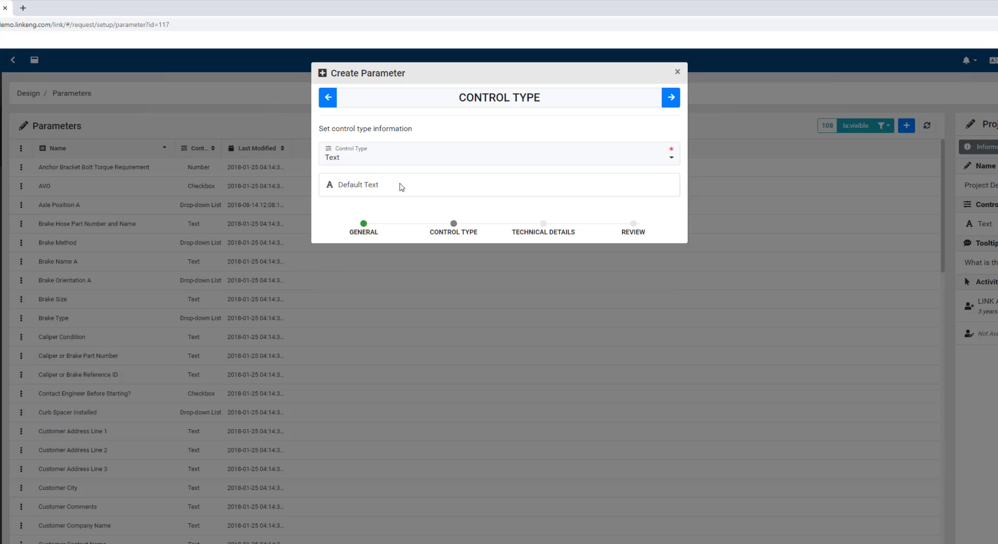
click(402, 190)
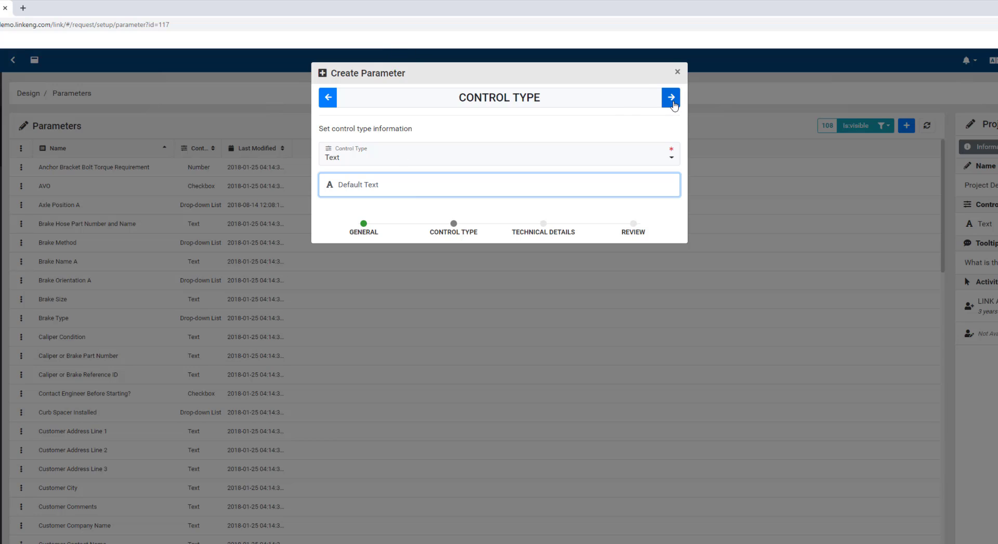
- Set the parameter to be hidden in the Test Request when its value is the default, and save the reviewed parameter
click(672, 98)
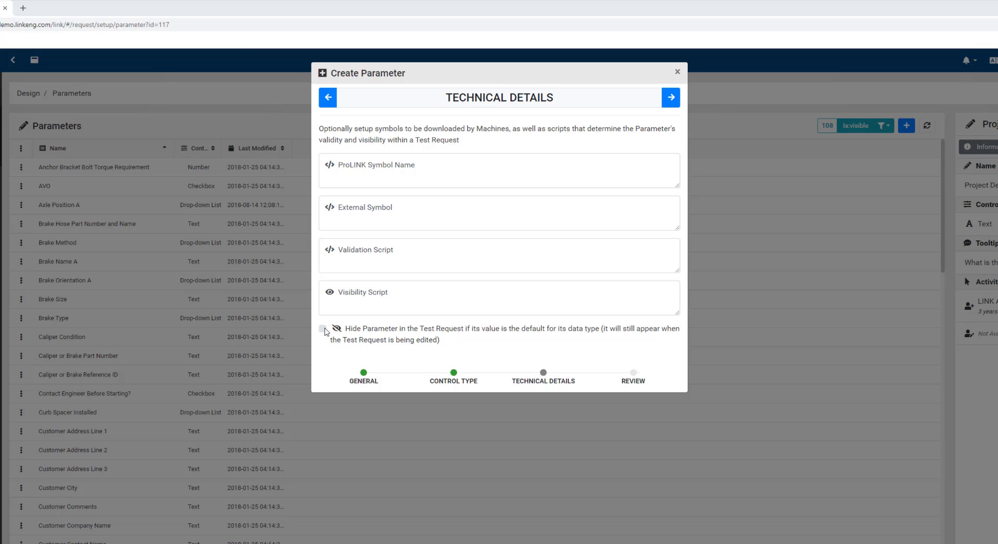
click(323, 329)
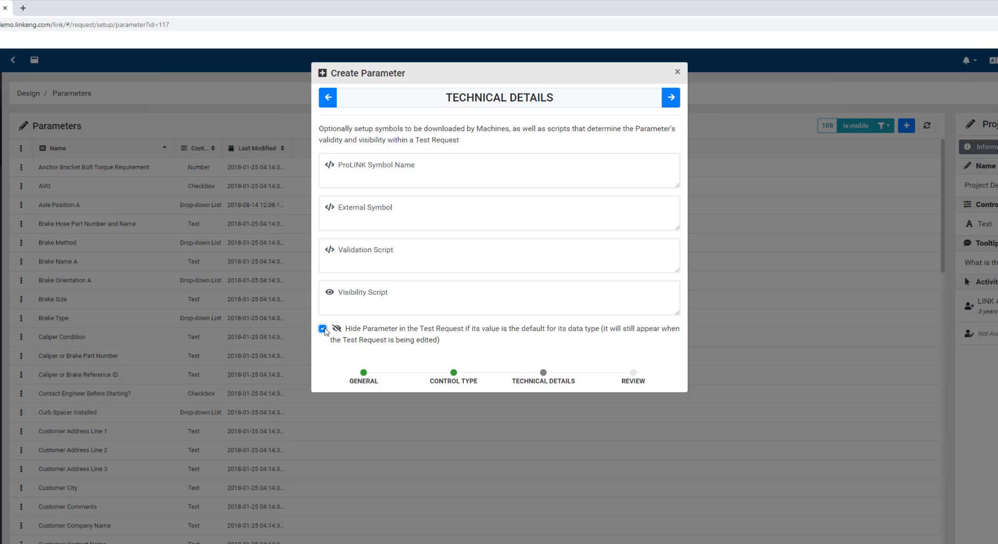
click(670, 100)
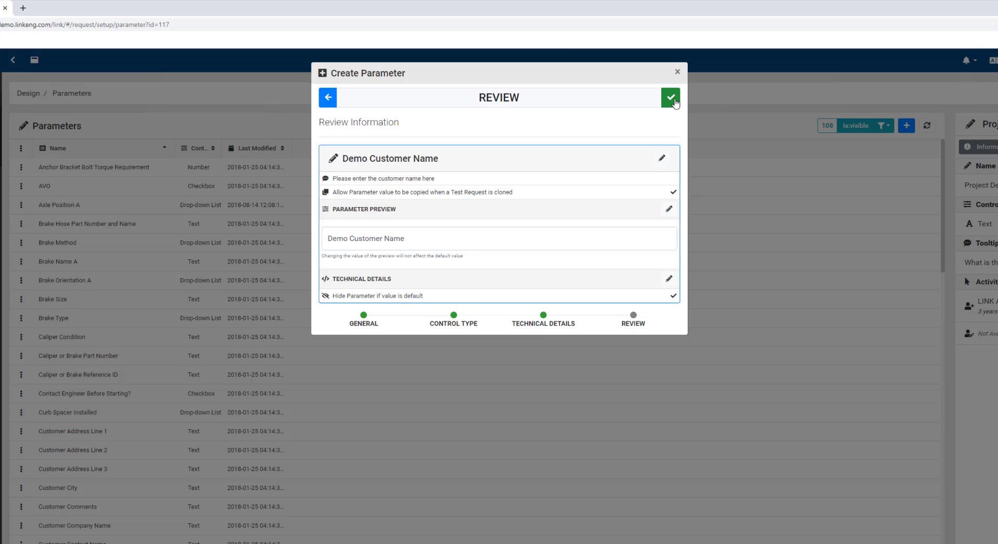
click(672, 98)
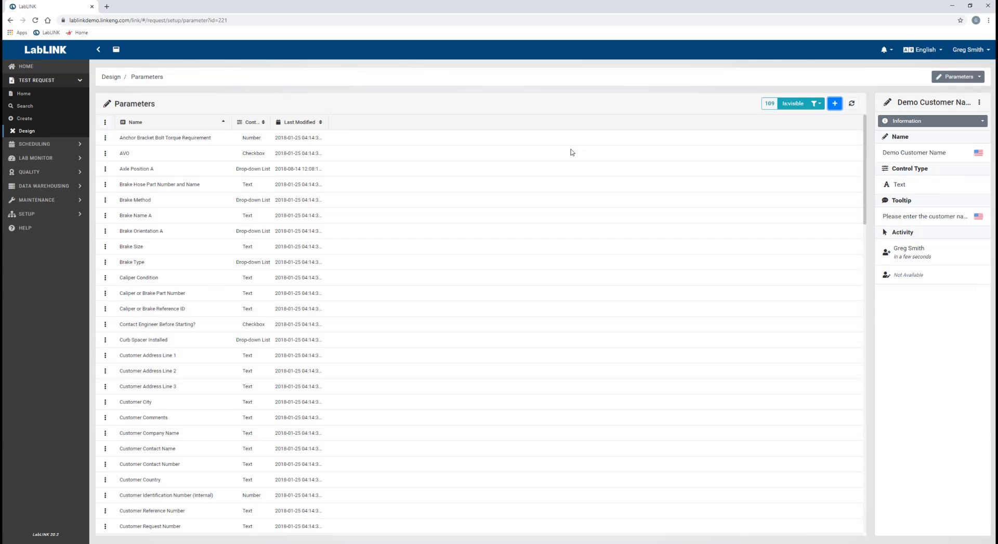
- Start creating a second parameter and name it "Demo Customer Address"
scroll(298, 320, down, 3)
scroll(297, 321, down, 3)
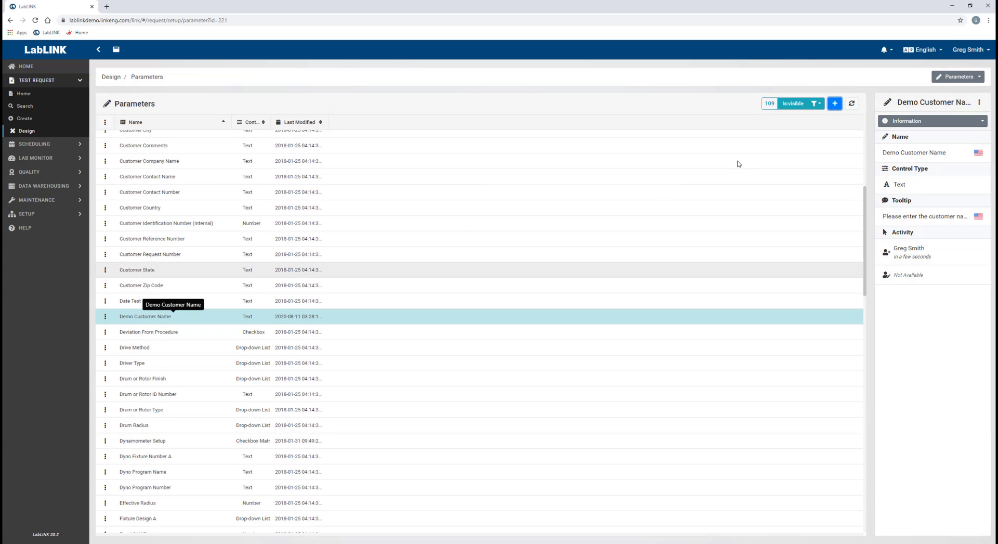
click(834, 106)
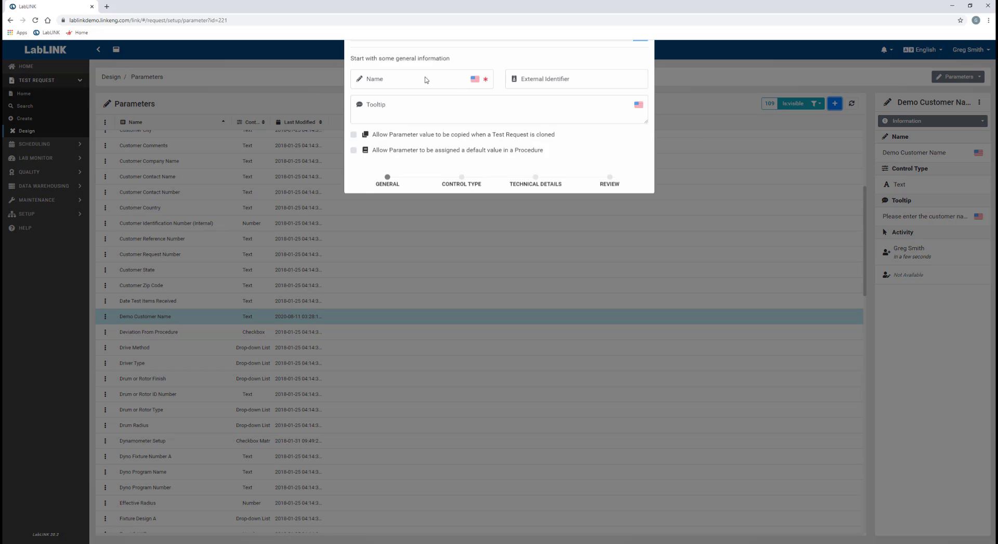
click(387, 132)
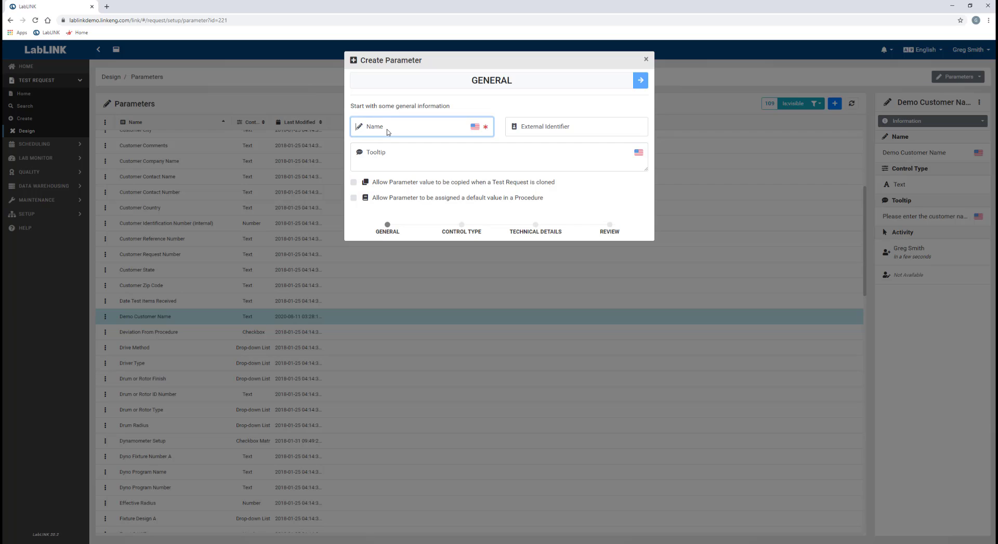
text(Demo Customer Addre)
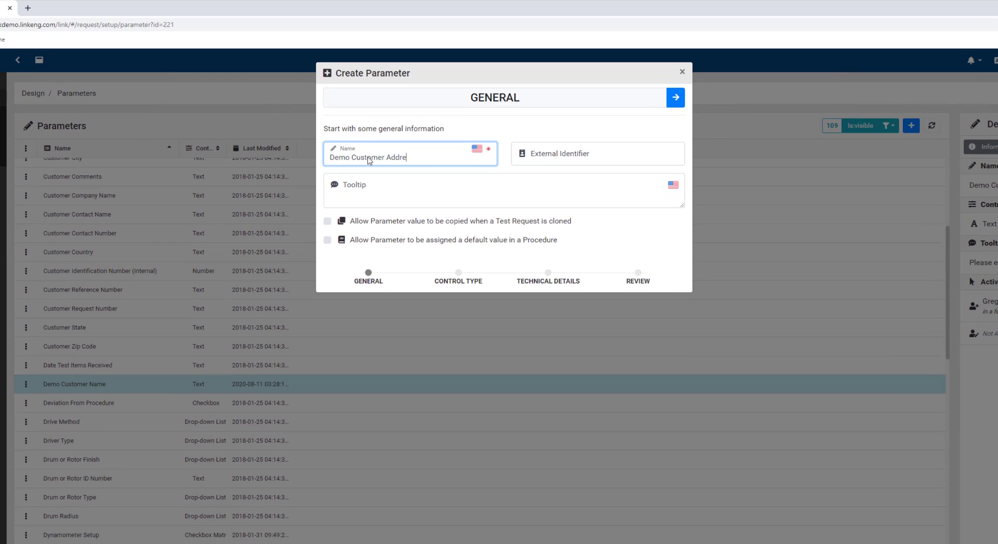
text(ss)
- Set the tooltip to "This is the customers address" and allow both copying the value on cloning and assigning a default in a Procedure
key(Tab)
key(Tab)
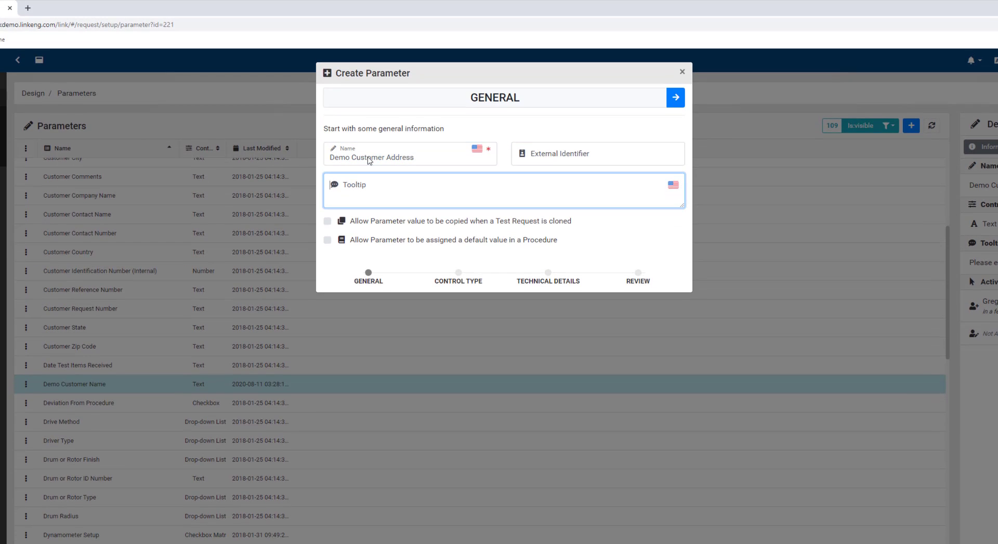
text(This is the customers address)
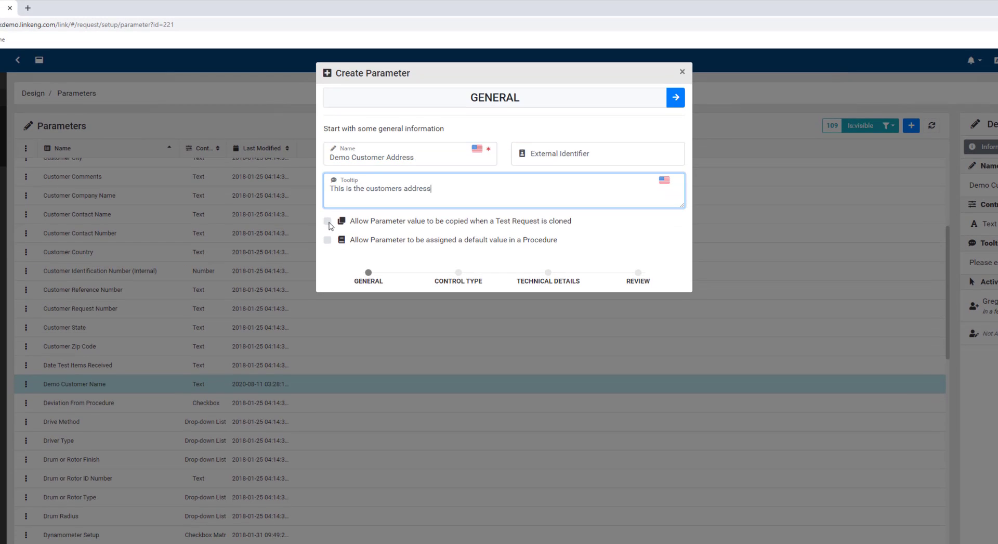
click(328, 221)
click(327, 240)
- Keep the Text control type, hide the Demo Customer Address parameter when its value is the default, and save it
click(675, 97)
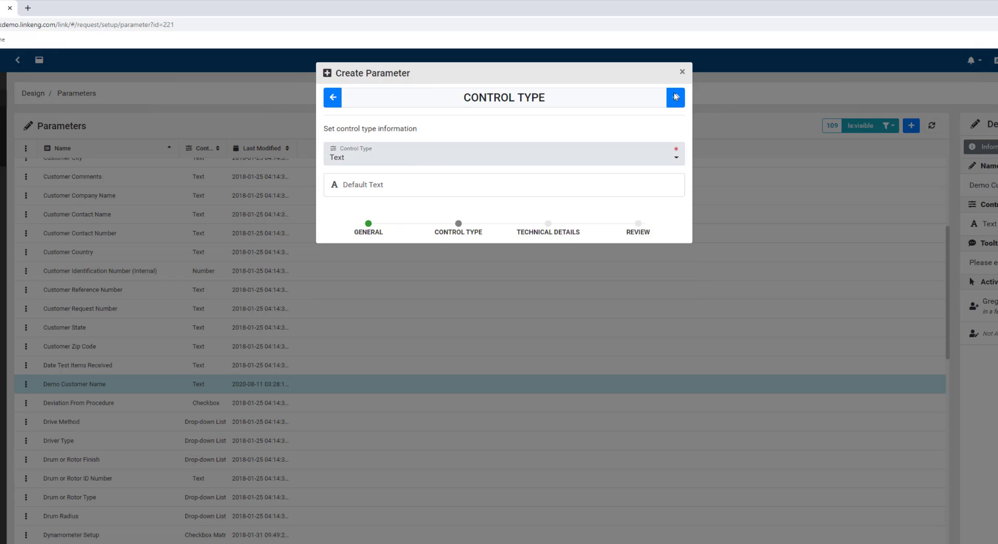
click(675, 97)
click(328, 328)
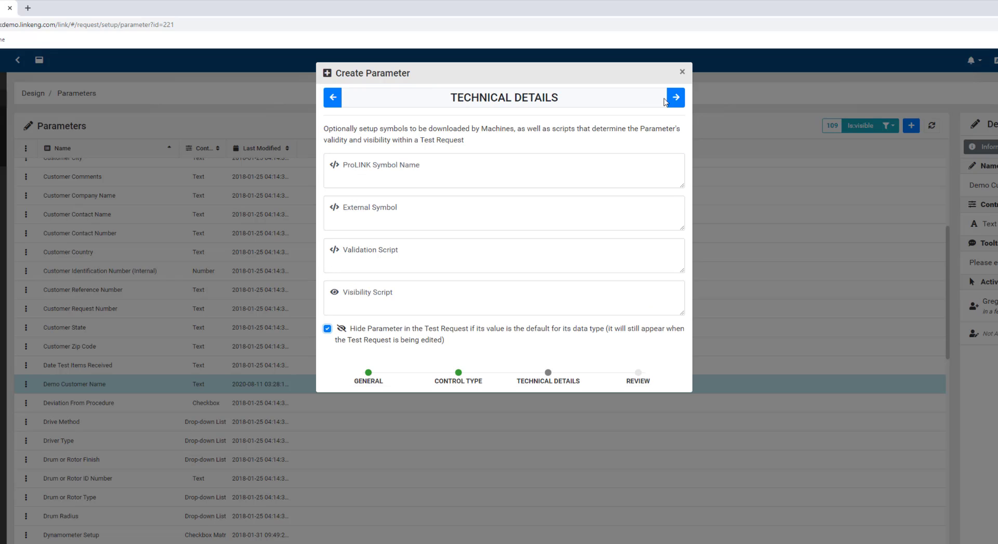
click(675, 97)
click(674, 98)
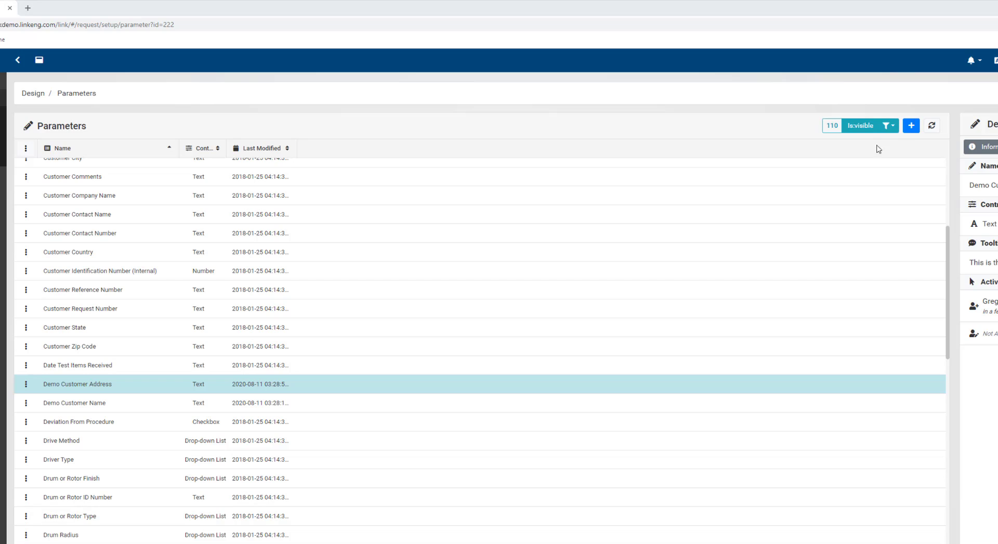
- Start creating a new parameter and name it "Demo Color of Vehicle"
click(911, 126)
click(357, 155)
text(Deom)
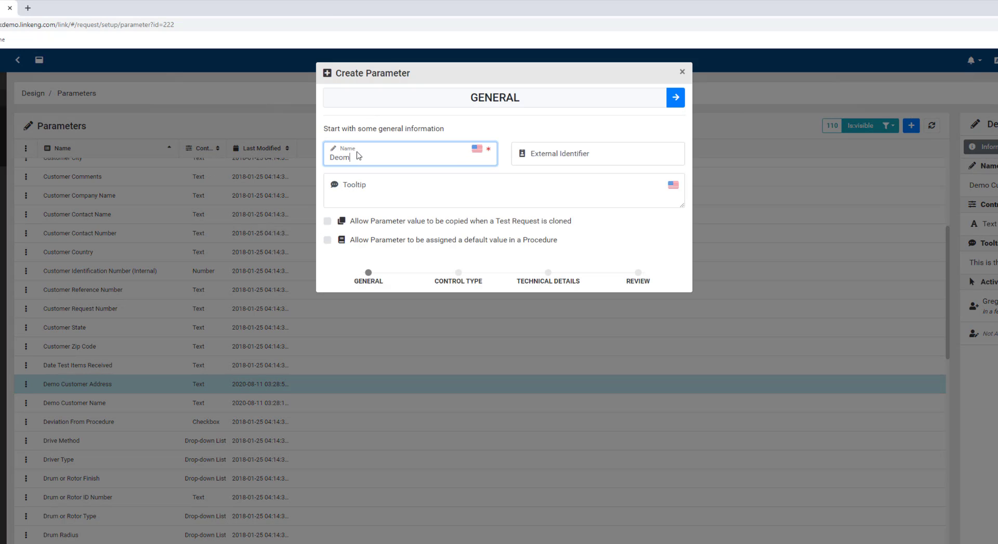
text( Color of Vehicle)
- Set the tooltip to "What color is the vehicle paint?" and allow both copying the value on cloning and assigning a default in a Procedure
key(Tab)
text(What color is)
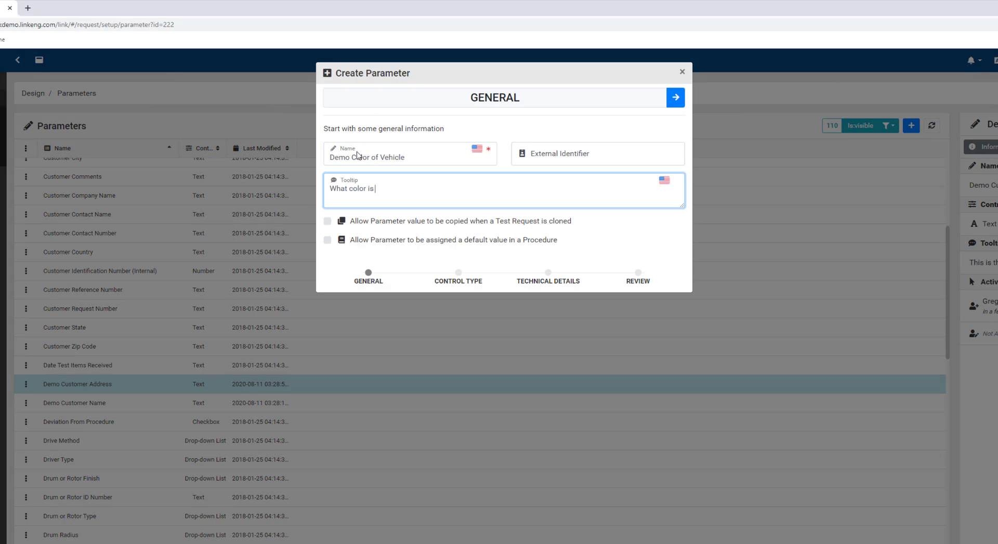
text( the vehicle paint?)
click(326, 220)
click(327, 239)
click(675, 97)
- Make the vehicle color parameter a Drop-down List with the options Yellow, Blue, Red and Green, without a default value
click(380, 163)
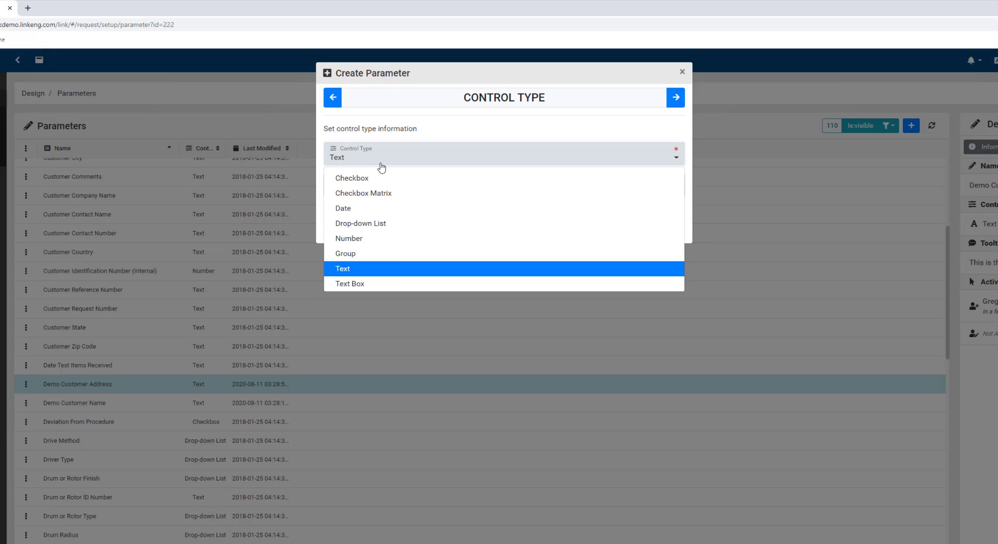
click(345, 223)
click(473, 215)
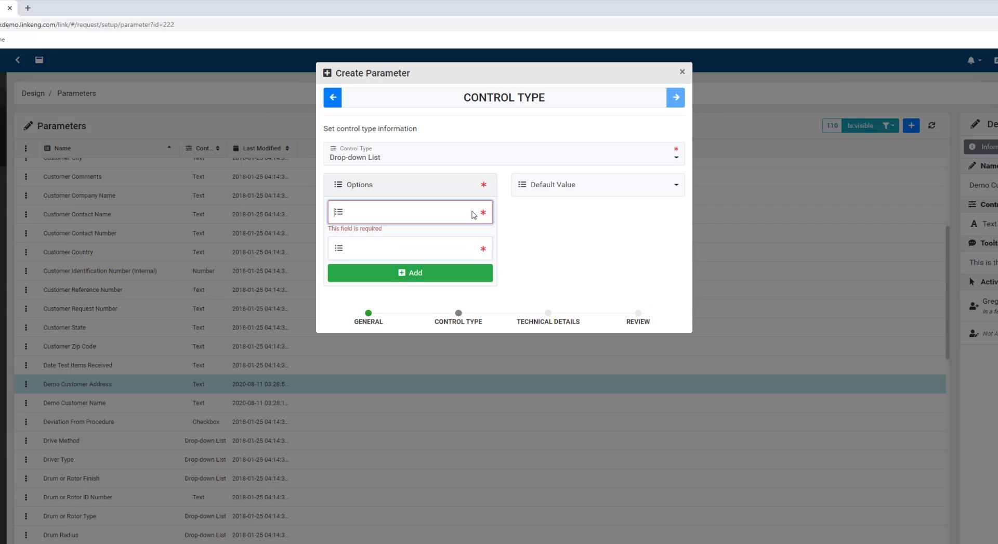
text(Yellow)
click(450, 247)
text(Bluy)
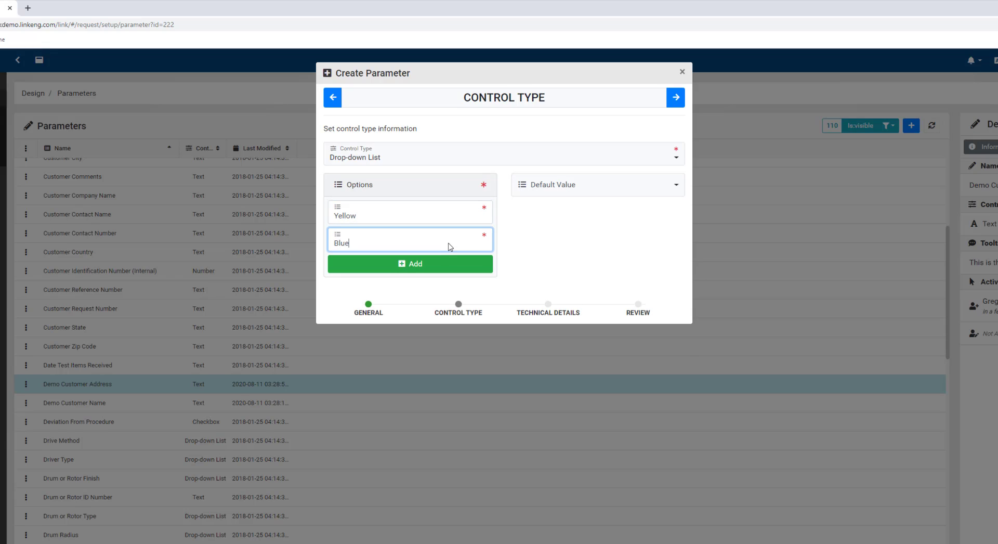
click(395, 263)
text(Red)
click(374, 290)
text(Green)
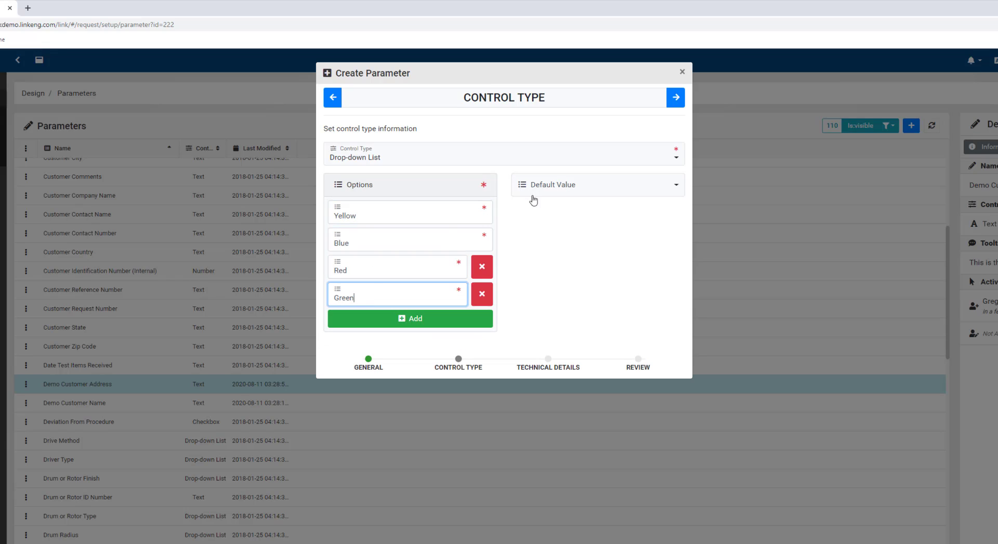
click(533, 196)
click(576, 290)
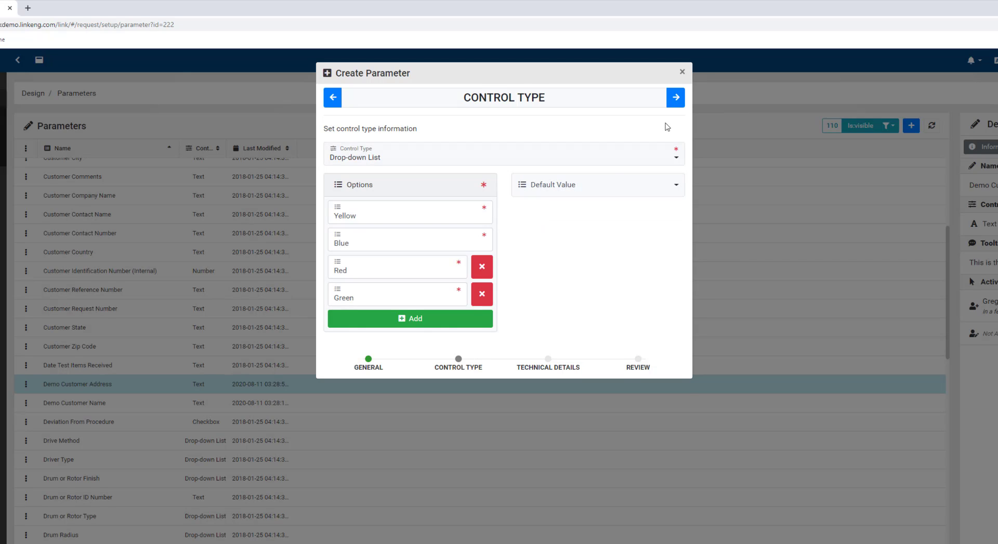
- Hide the Demo Color of Vehicle parameter in the Test Request when its value is the default, and save it
click(675, 97)
click(332, 98)
click(409, 274)
key(Tab)
click(675, 97)
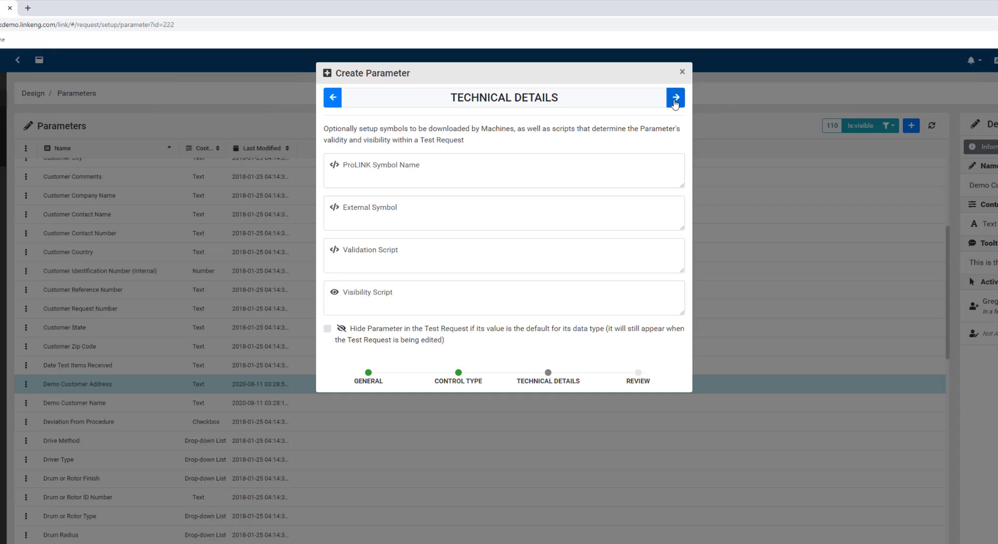
click(328, 329)
click(675, 103)
click(675, 99)
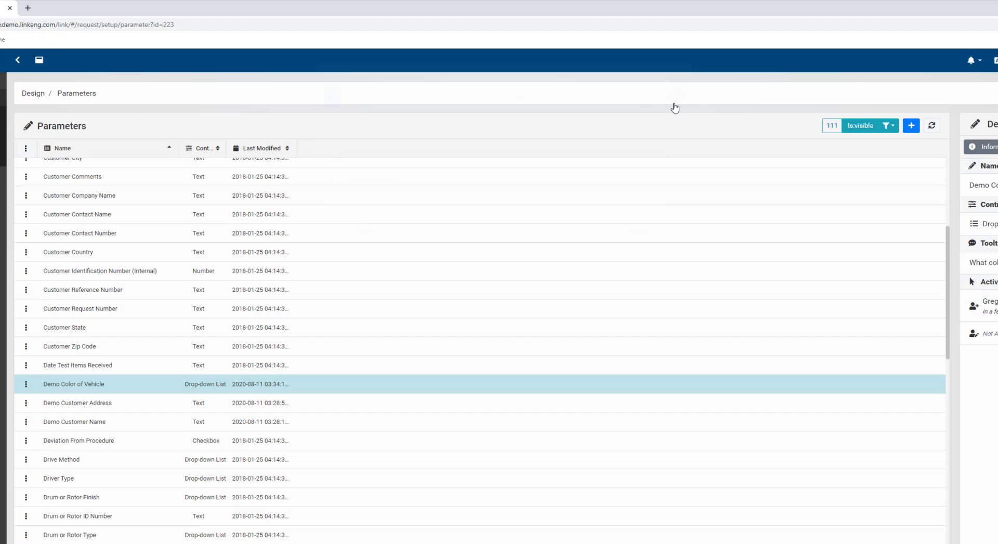
- Start creating another parameter and name it "Demo Number of Doors"
click(911, 126)
text(Demo )
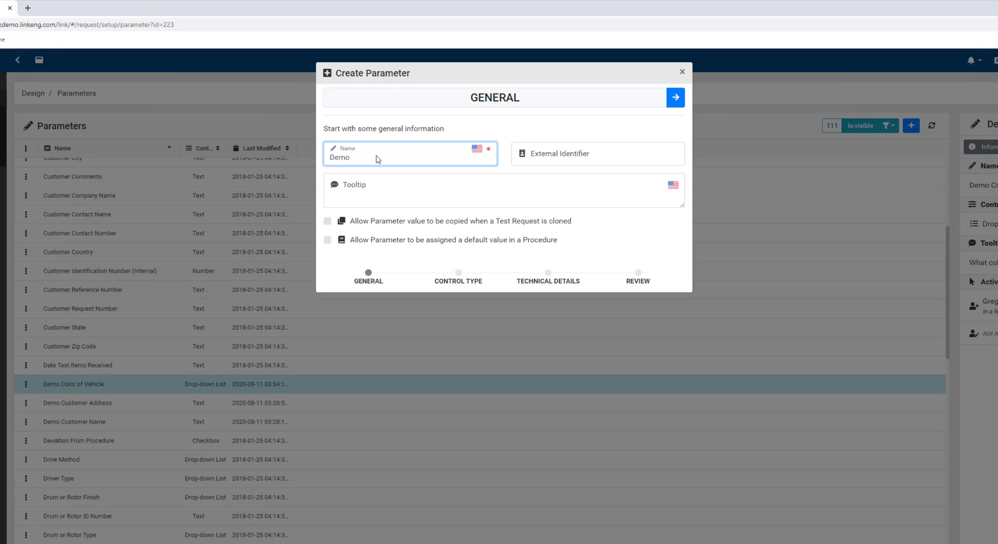
text(Number of Doors)
- Set the tooltip to "How many doors does the vehicle have?" and allow both copying on cloning and a default value in a Procedure
key(Tab)
key(Tab)
text(How many)
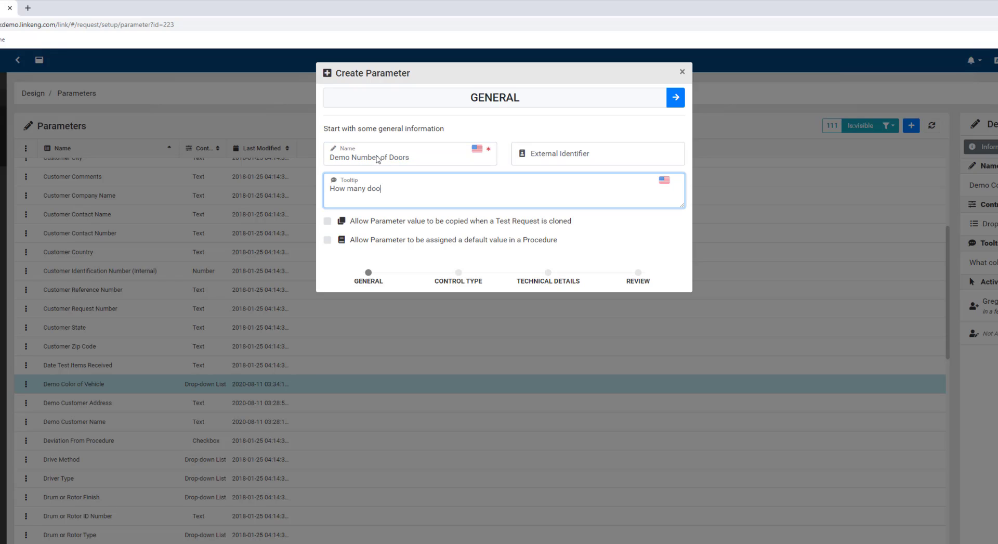
text( doors does the vehicle have?)
click(327, 221)
click(328, 239)
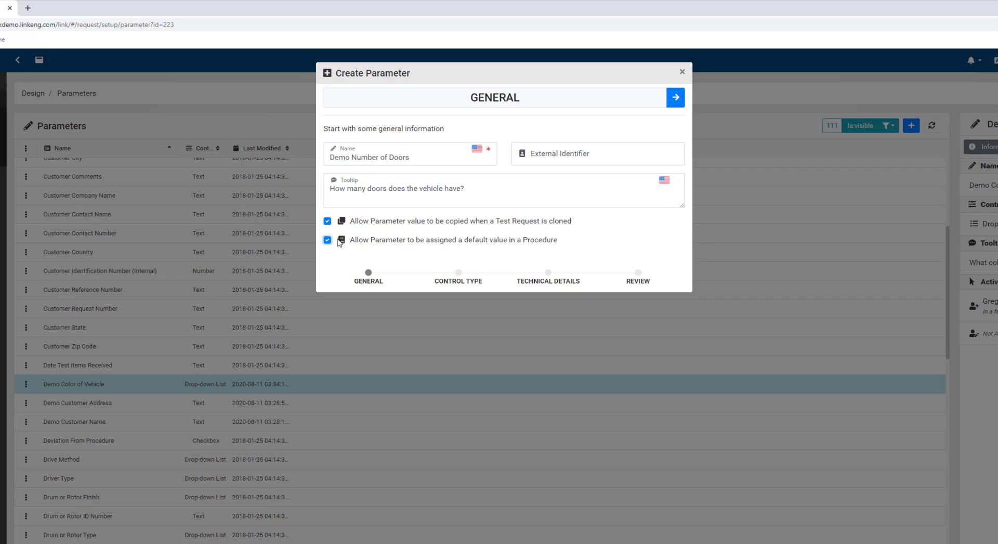
click(675, 99)
- Make the door count parameter a Drop-down List with the options 1, 2 and 4
click(368, 164)
click(364, 223)
click(362, 215)
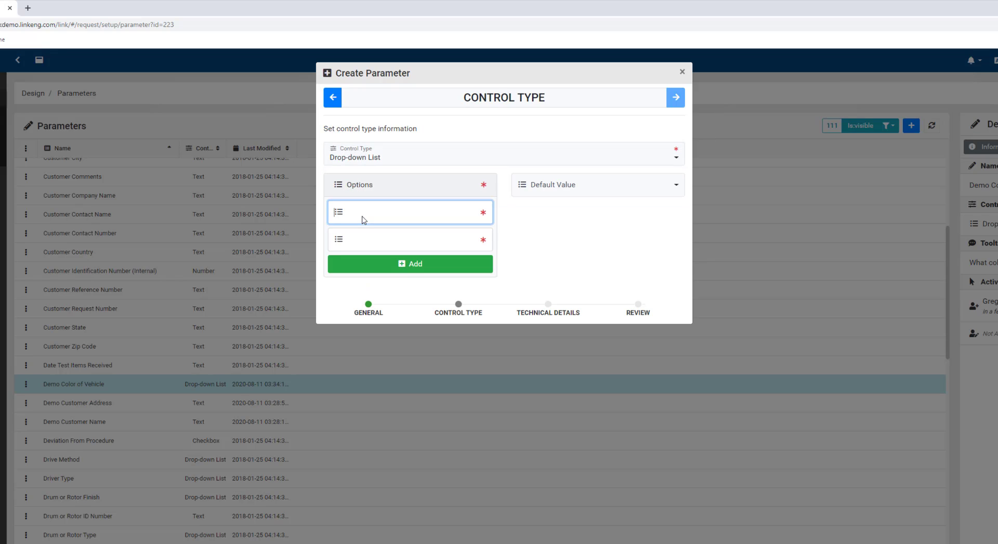
text(1)
click(349, 243)
text(2)
click(355, 265)
click(354, 268)
text(3)
key(BackSpace)
text(4)
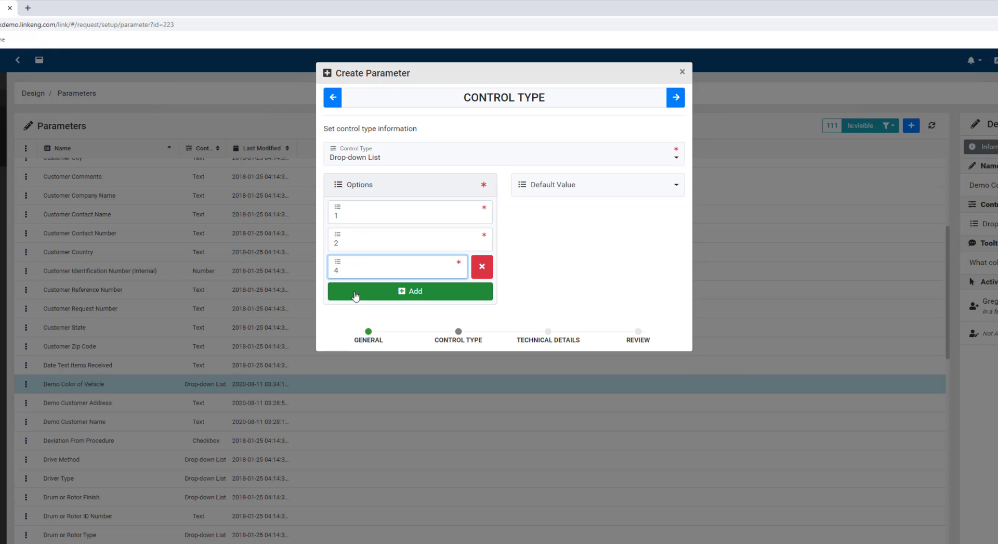
click(356, 296)
click(483, 296)
- Hide the Demo Number of Doors parameter in the Test Request when its value is the default, and save it
click(675, 97)
click(328, 329)
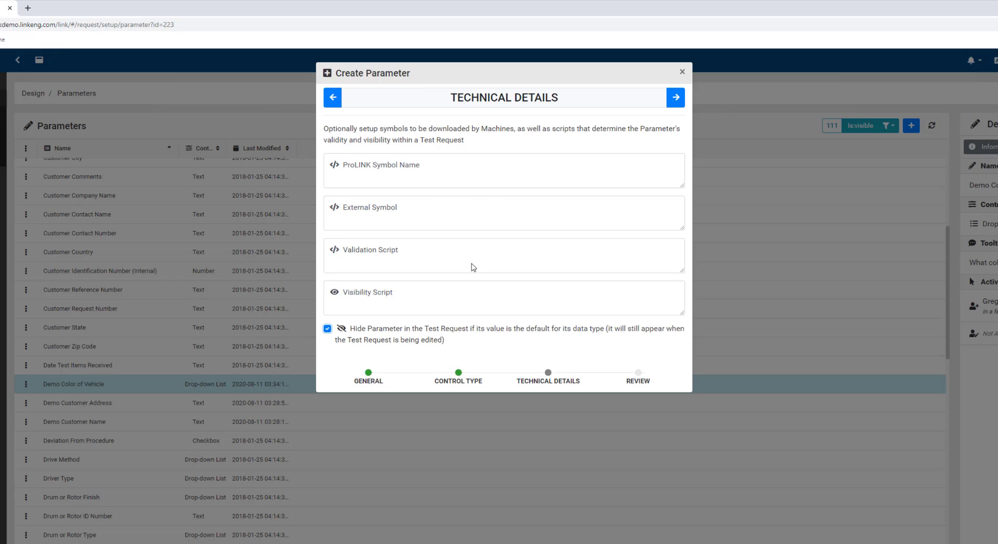
click(675, 97)
click(676, 98)
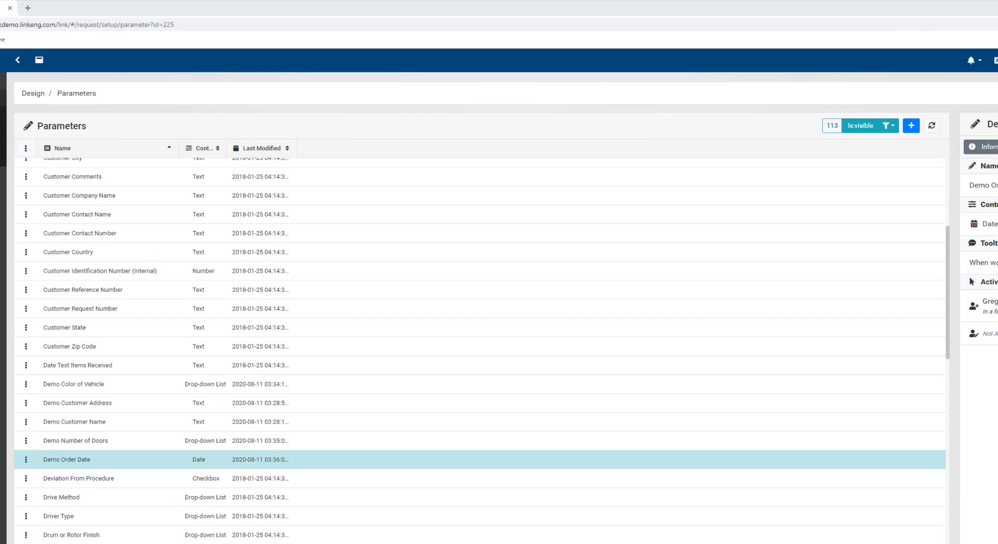
- Start creating another parameter and name it "Demo Engine Size"
click(911, 126)
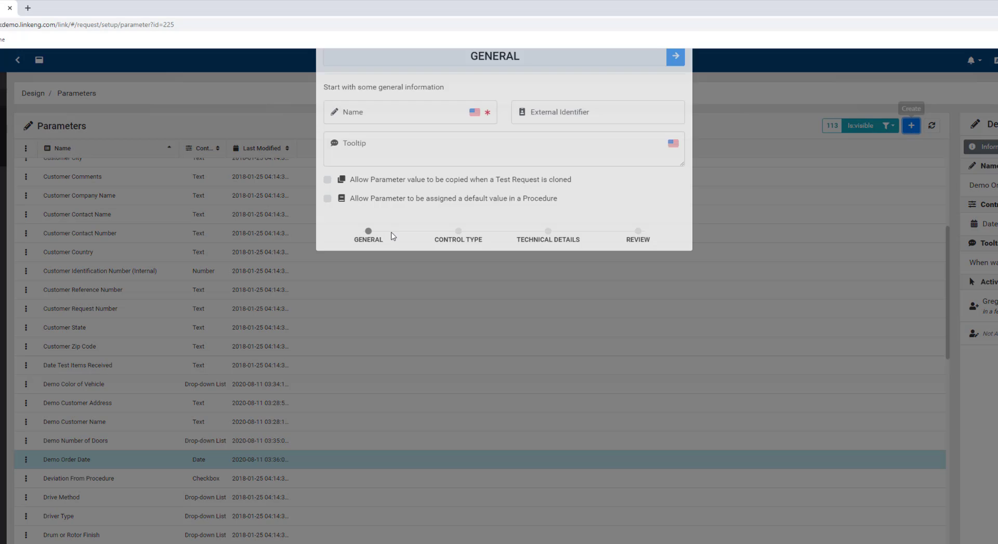
click(383, 158)
text(Demo Engine Size)
- Set the tooltip to "What is the displacement of the engine?" and allow both copying on cloning and a default value in a Procedure
key(Tab)
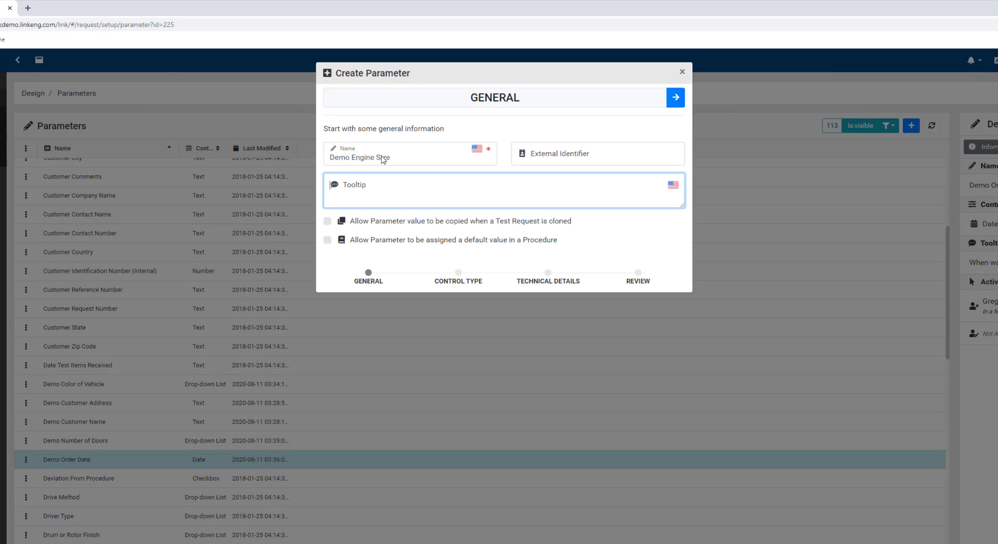
text(What is the volu)
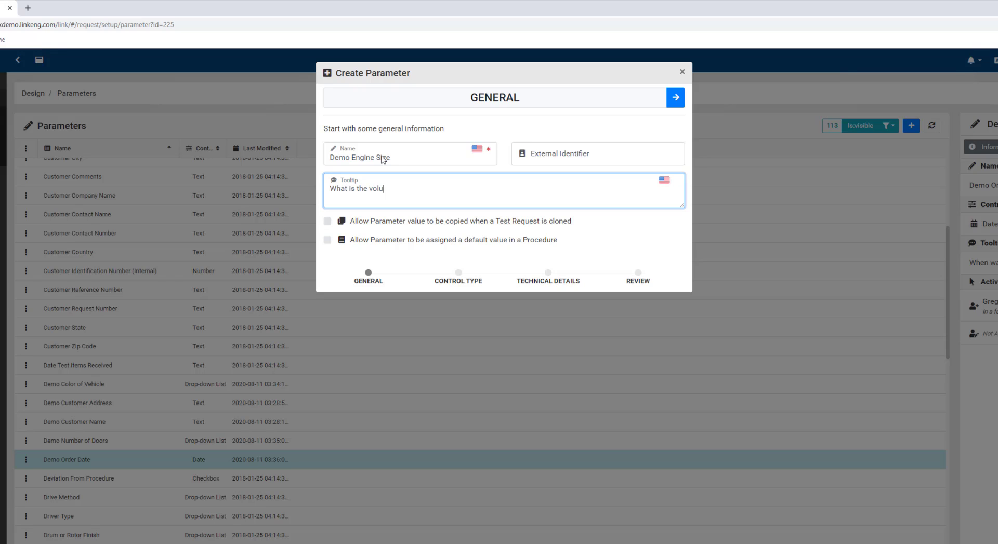
text(metric size of)
key(ctrl+BackSpace)
key(ctrl+BackSpace)
key(ctrl+BackSpace)
text(displacement of the engine?)
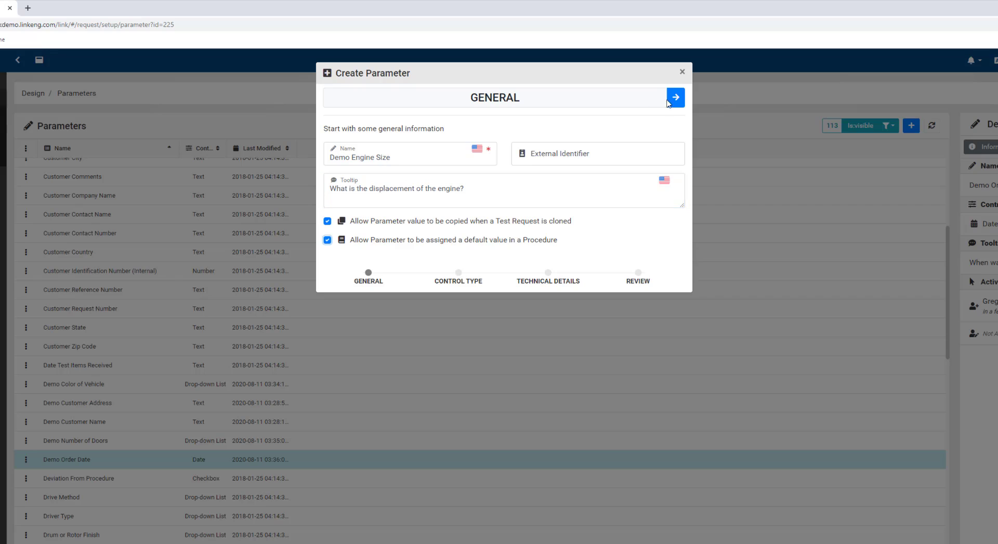
- Set the engine size parameter's control type to Number, with the unit class Volume and the default unit l
click(675, 97)
click(374, 160)
click(364, 238)
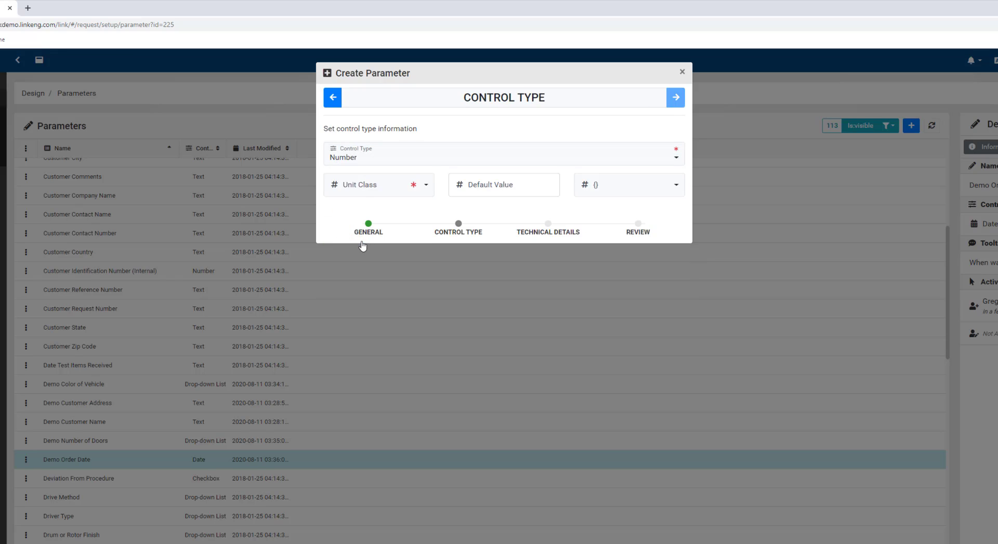
click(387, 190)
scroll(378, 288, down, 3)
scroll(379, 290, down, 10)
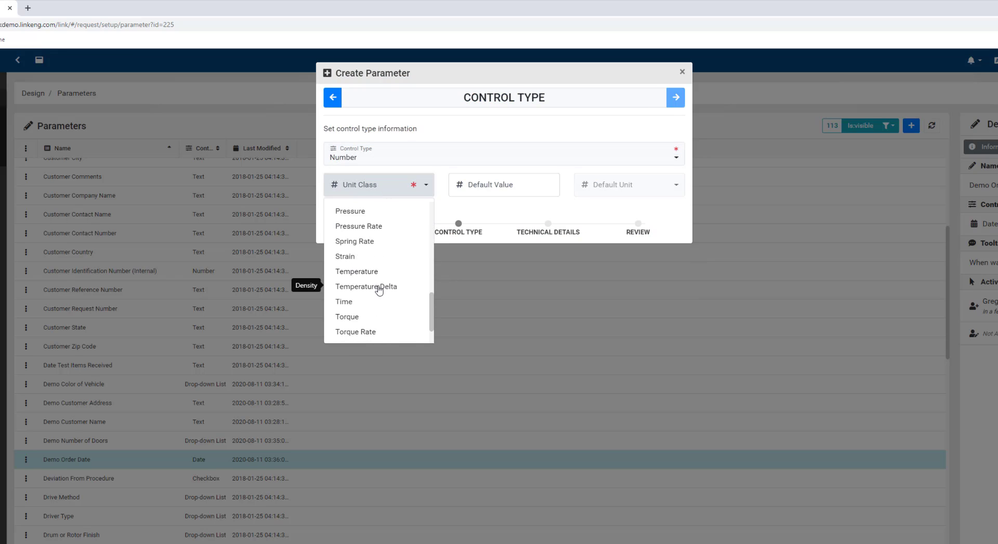
click(348, 320)
click(613, 187)
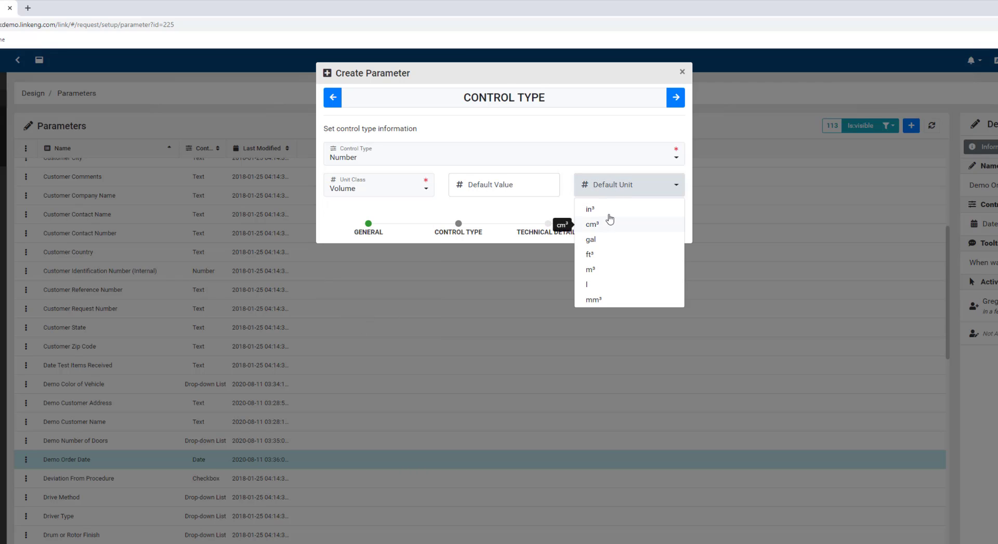
click(593, 284)
click(619, 196)
click(619, 195)
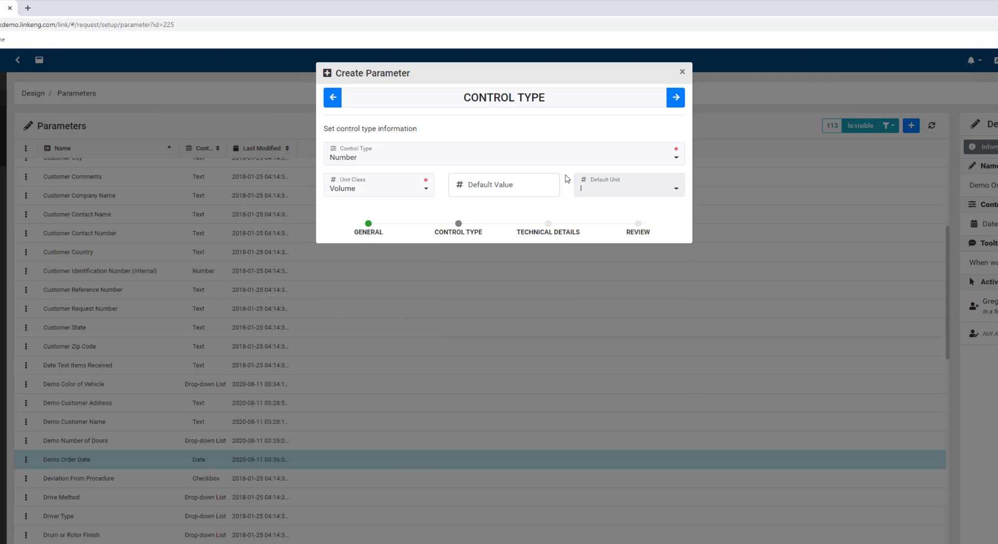
- Hide the Demo Engine Size parameter in the Test Request when its value is the default, and save it
click(676, 98)
click(328, 329)
click(676, 97)
click(675, 98)
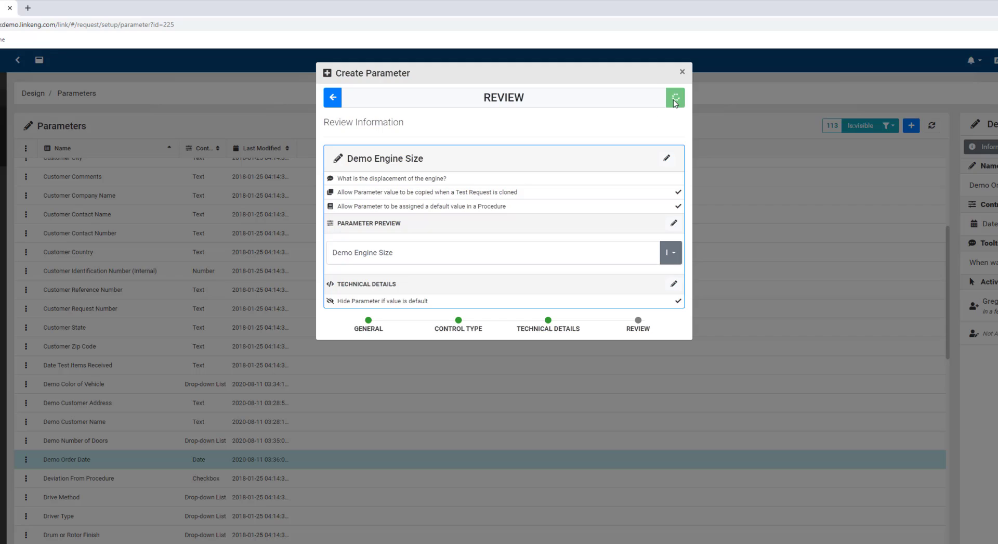
- Start creating another parameter and name it "Demo Number of Cylinders"
click(911, 125)
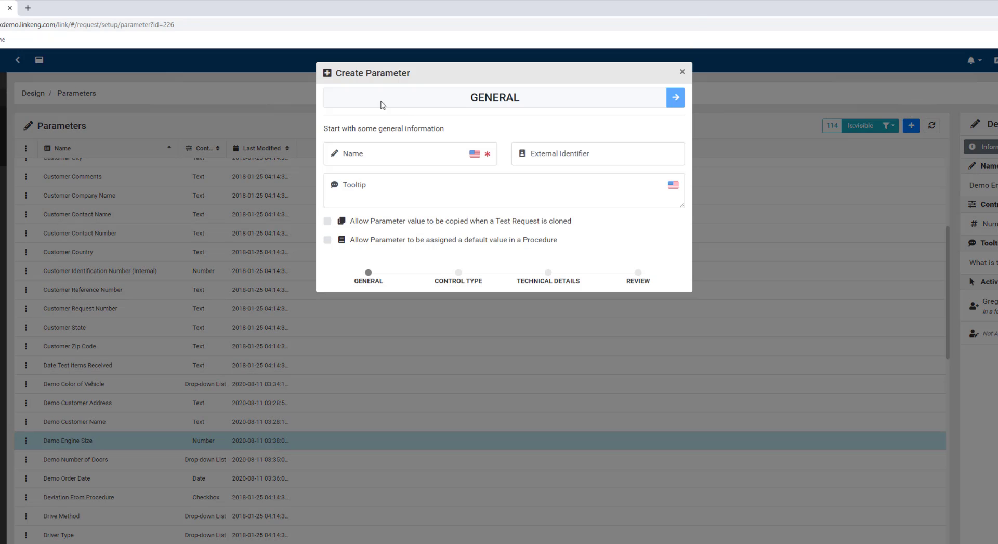
click(392, 156)
text(Demo Number of Cylinders)
- Set the cylinder parameter's tooltip to "How many cylinders does the engine have?"
key(Tab)
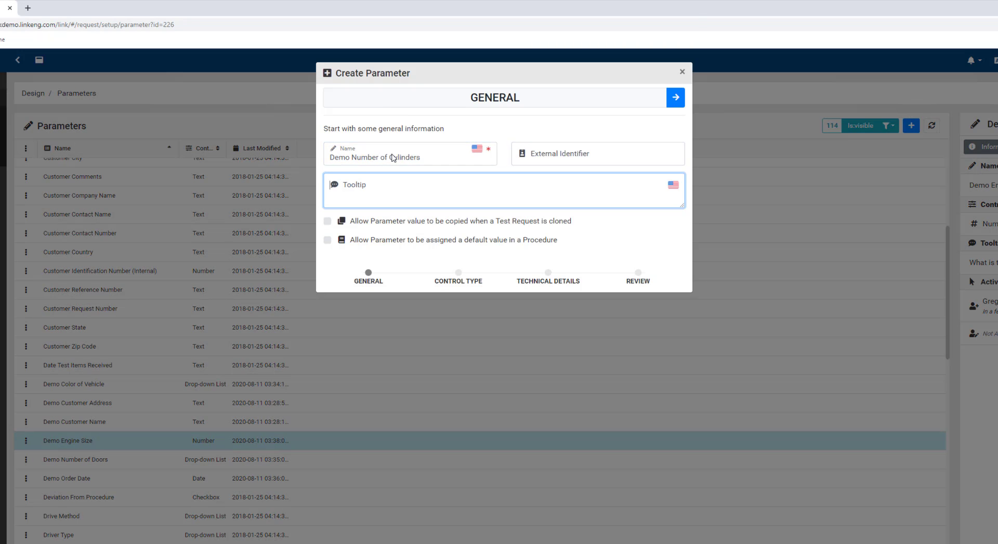
text(How many cylinders does the enginer hav)
key(BackSpace)
key(BackSpace)
key(BackSpace)
key(BackSpace)
key(BackSpace)
text(have?)
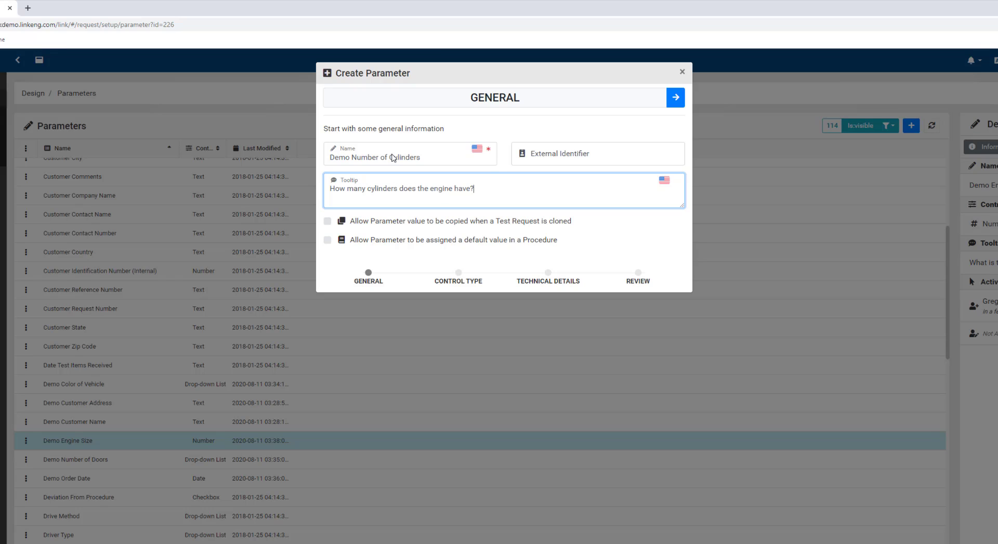
- Allow the cylinder parameter's value to be copied when a Test Request is cloned and to be assigned a default in a Procedure
key(Tab)
key(space)
key(Tab)
key(space)
click(676, 99)
- Make the cylinder parameter a Drop-down List with the options 1, 2, 3, 4, 6, 8 and 10
click(405, 166)
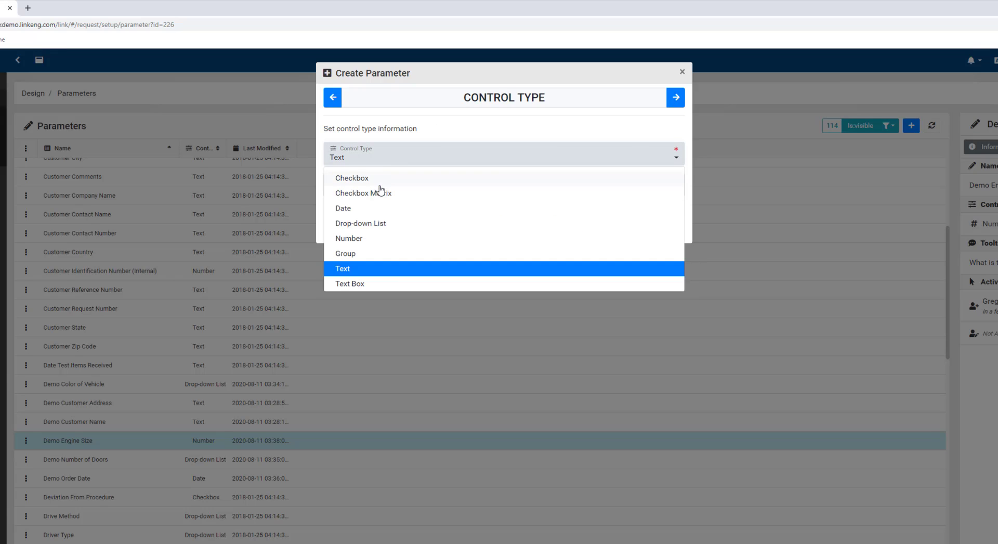
click(375, 225)
text(1)
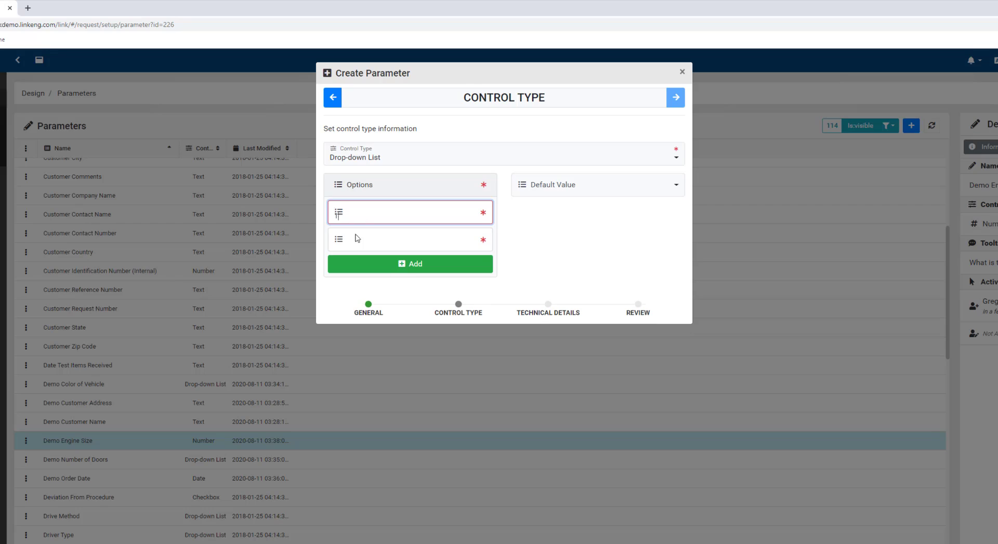
key(Tab)
text(2)
click(359, 264)
text(3)
click(360, 291)
text(4)
click(362, 324)
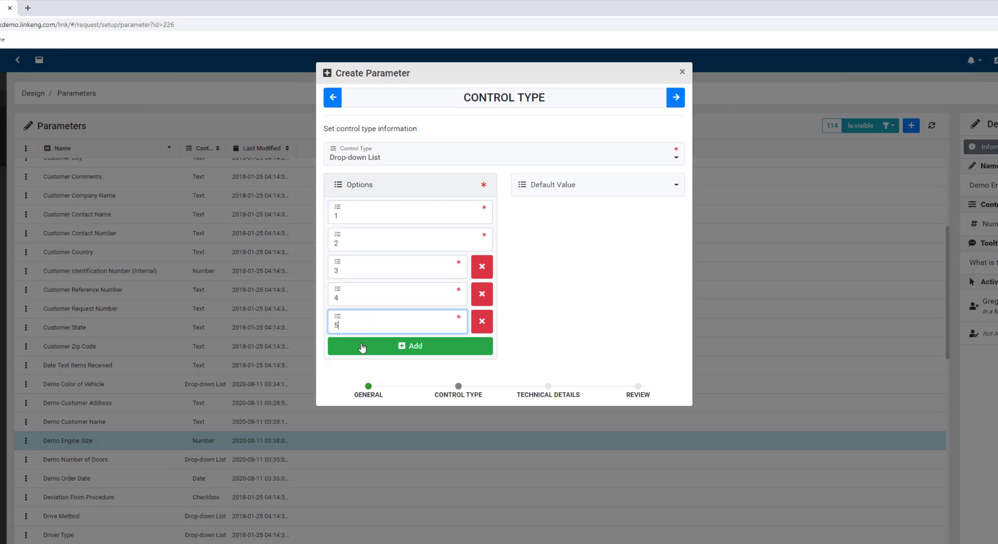
text(6)
click(366, 347)
text(8)
click(371, 385)
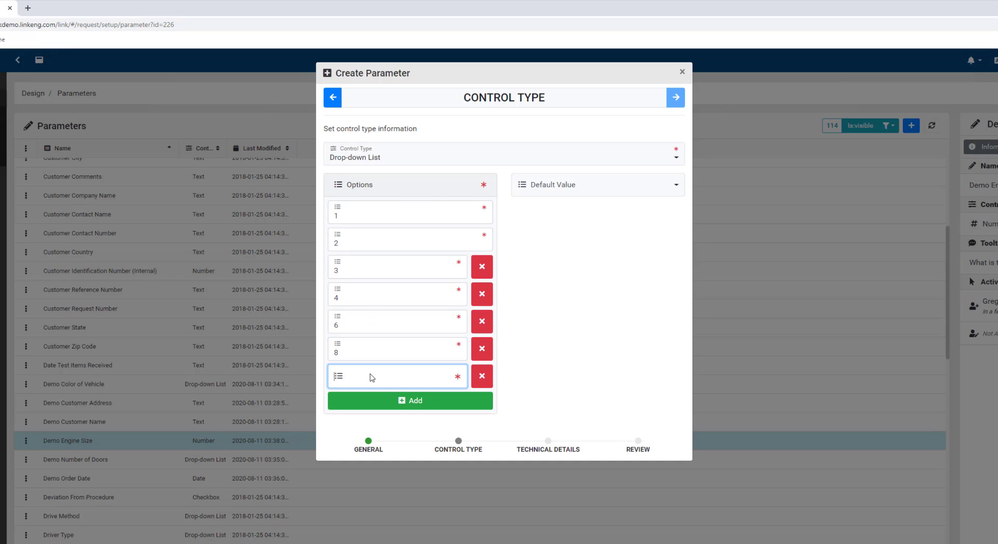
text(10)
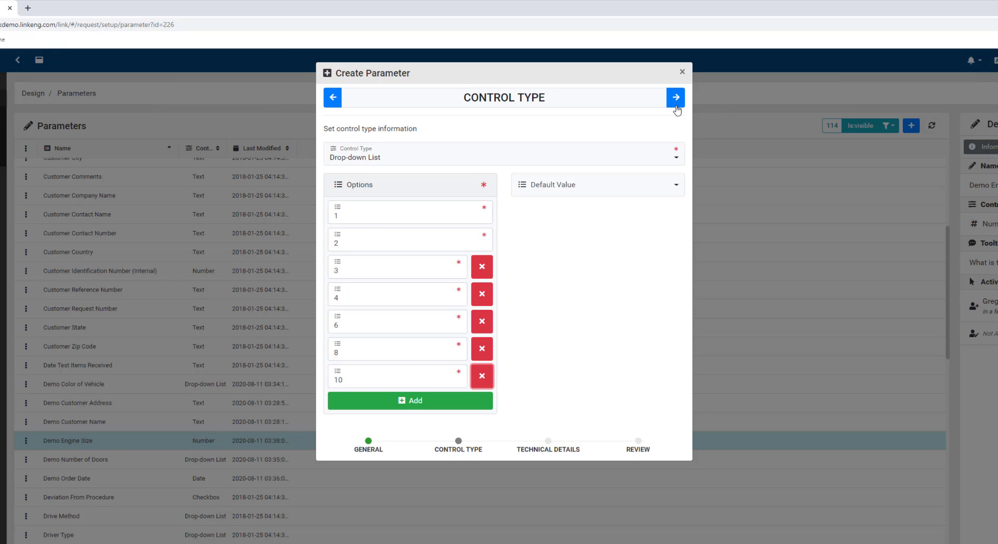
- Hide the Demo Number of Cylinders parameter when its value is the default, review it, and close it without saving
click(676, 100)
click(679, 100)
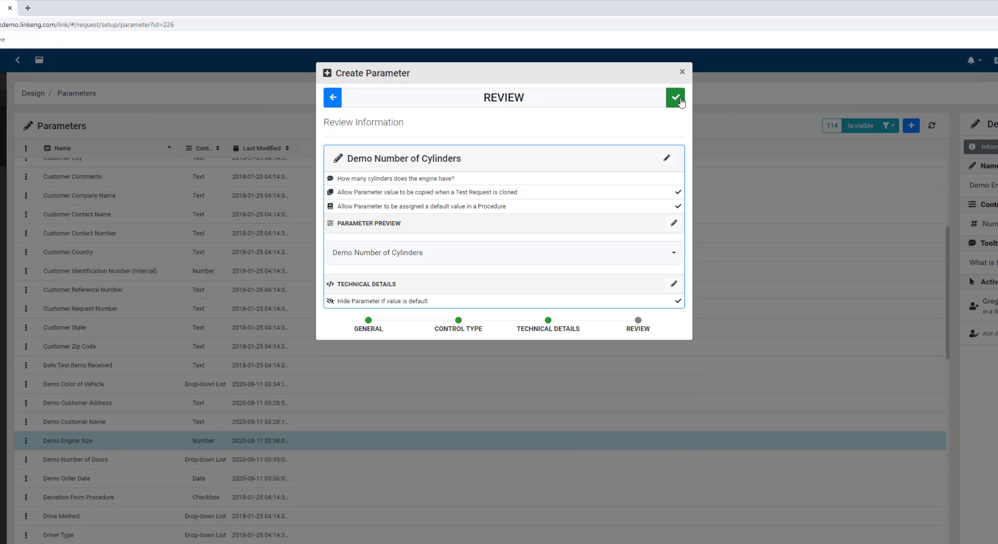
click(682, 72)
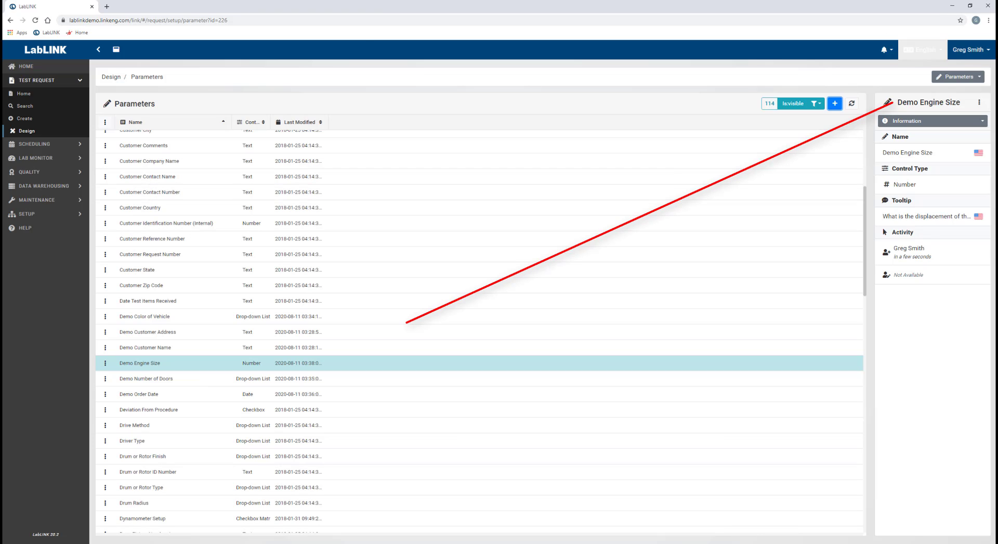
- Create a section named "Demo Customer Information" in the Sections design area, with the description "Customer Information"
click(970, 79)
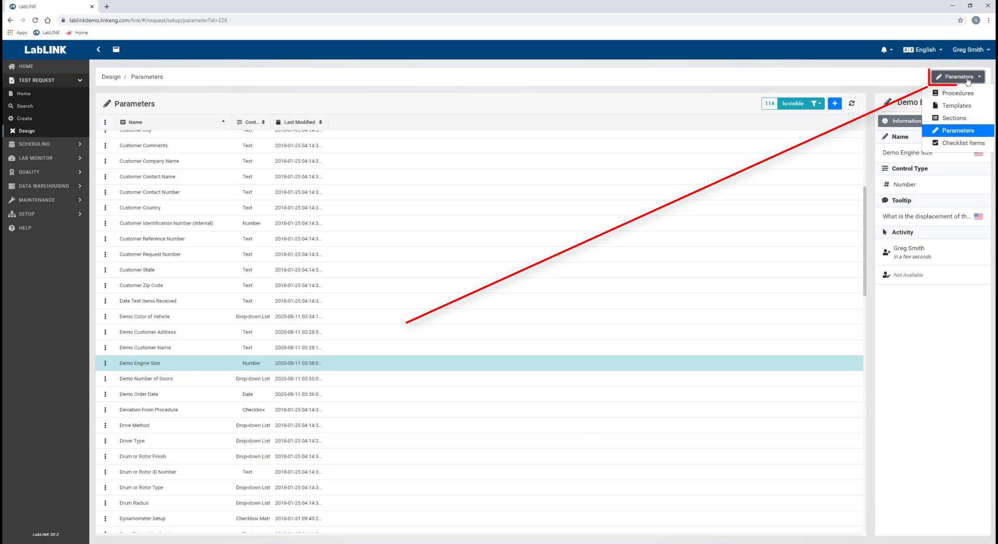
click(953, 120)
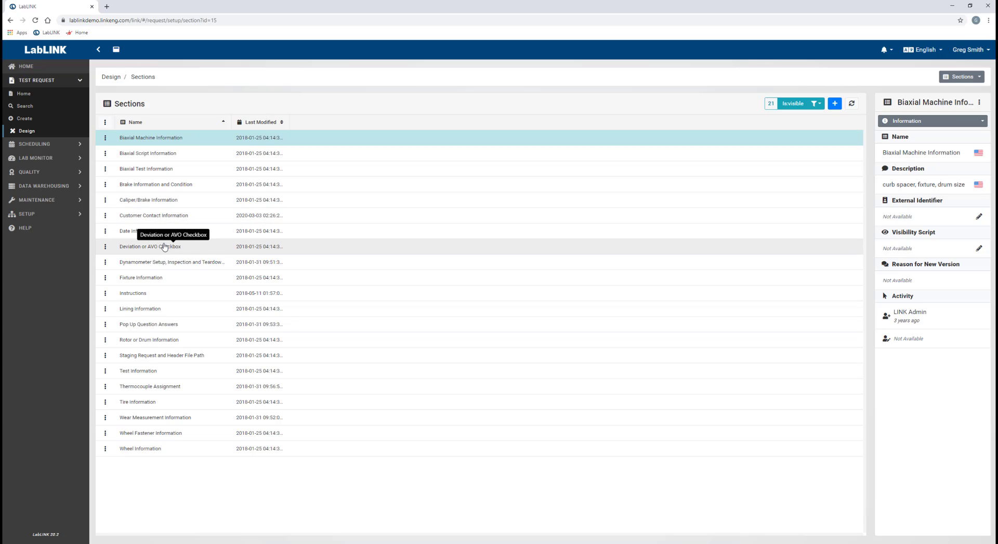
click(839, 105)
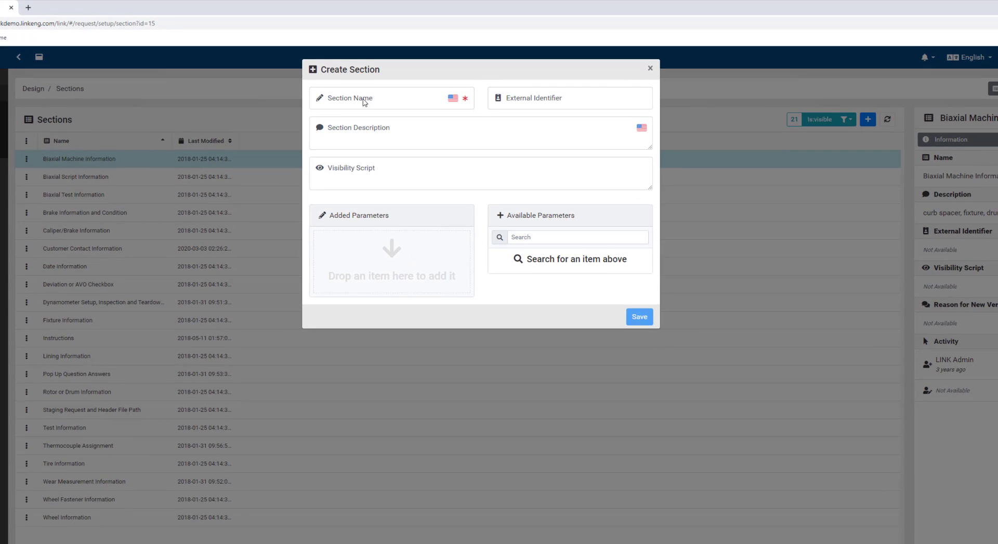
click(387, 111)
text(Demo Customer Information)
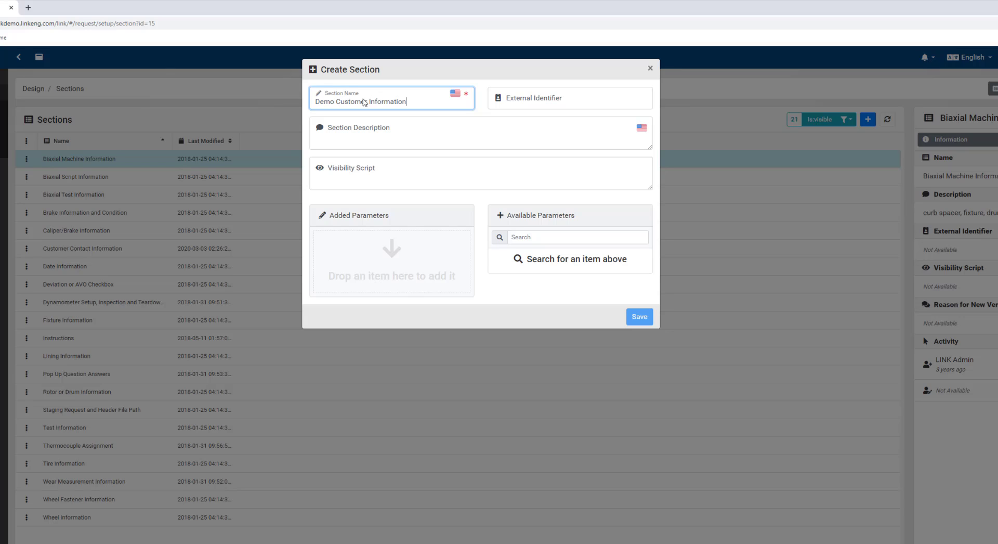
key(Tab)
click(387, 131)
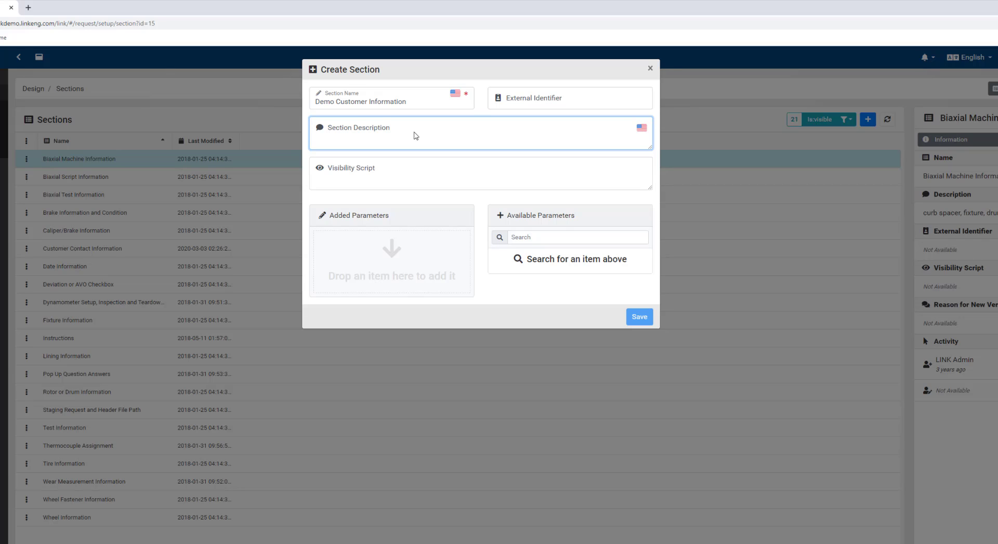
text(Customer Information)
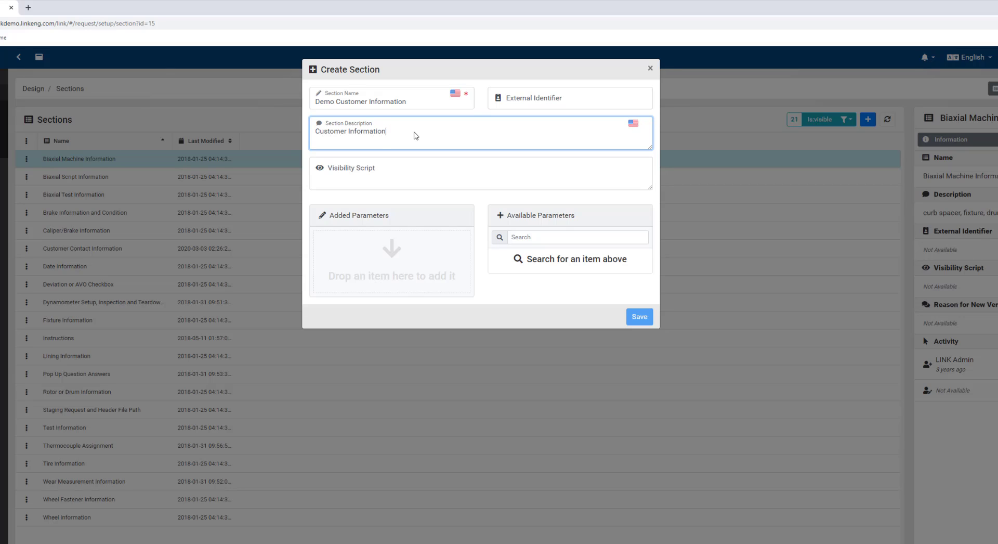
key(Tab)
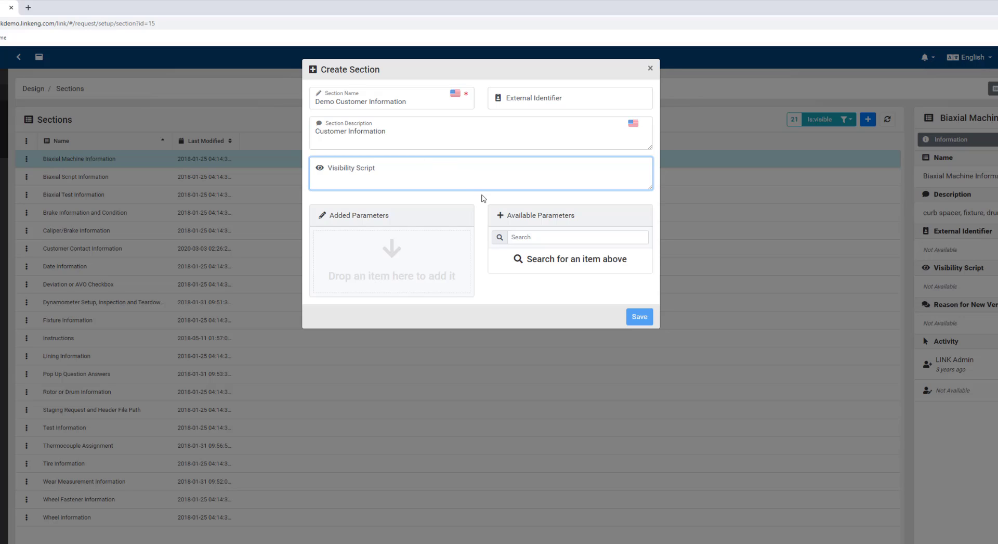
- Add the Demo Customer Name and Demo Customer Address parameters to the customer section and save it
click(539, 238)
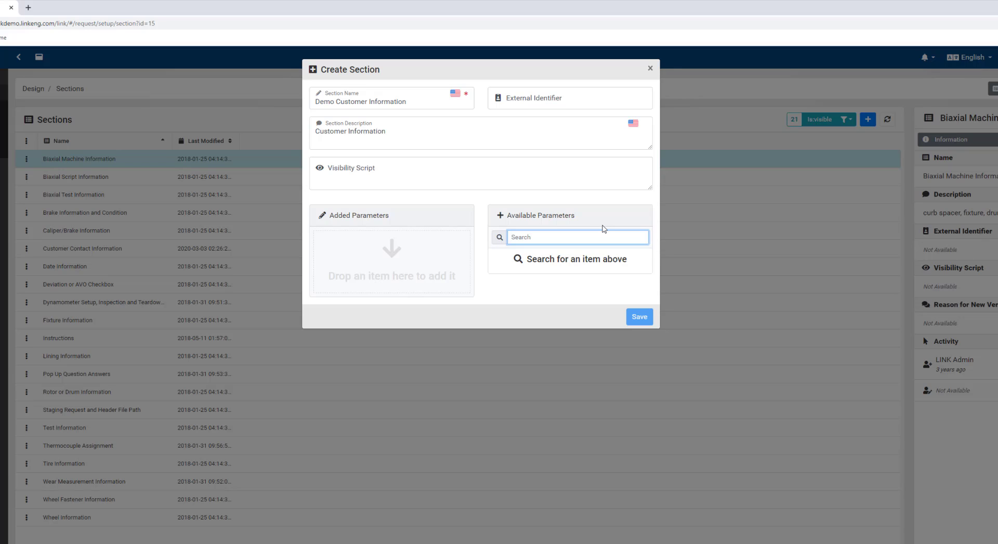
text(demo)
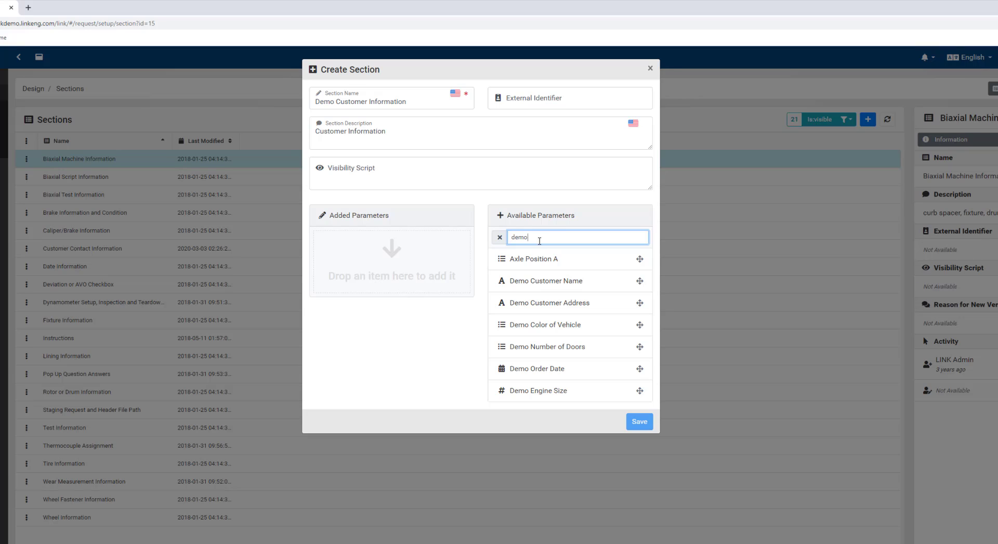
drag(538, 281, 384, 255)
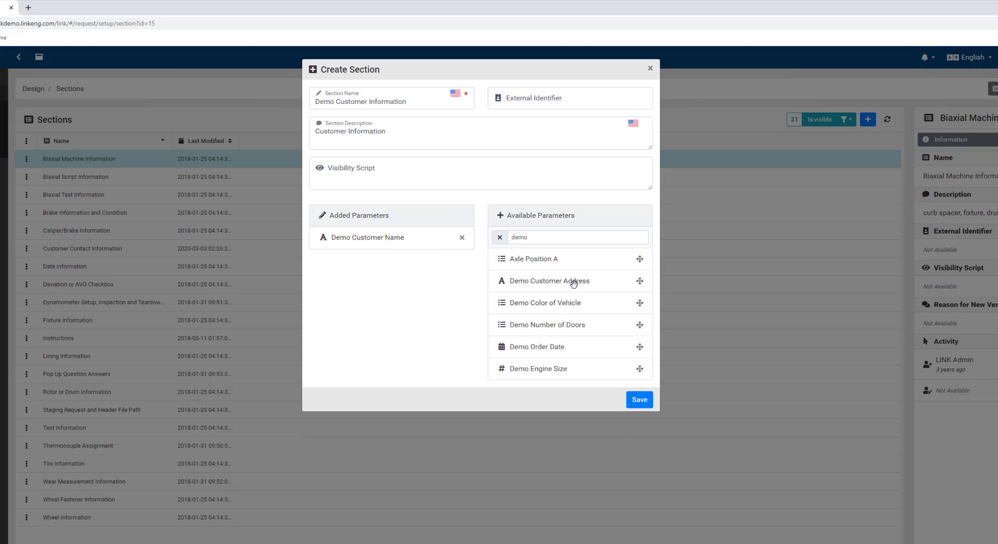
drag(573, 284, 400, 267)
drag(518, 278, 422, 269)
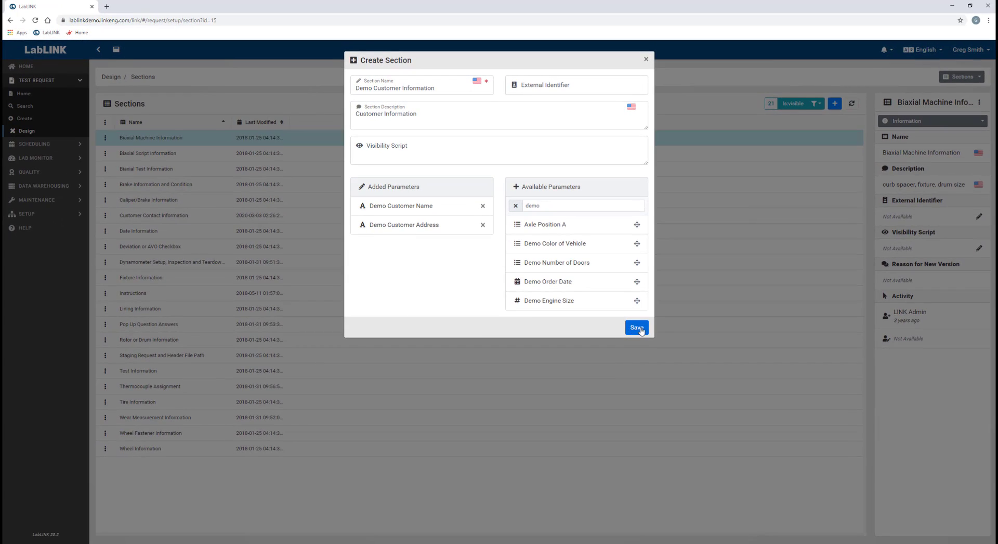
click(637, 327)
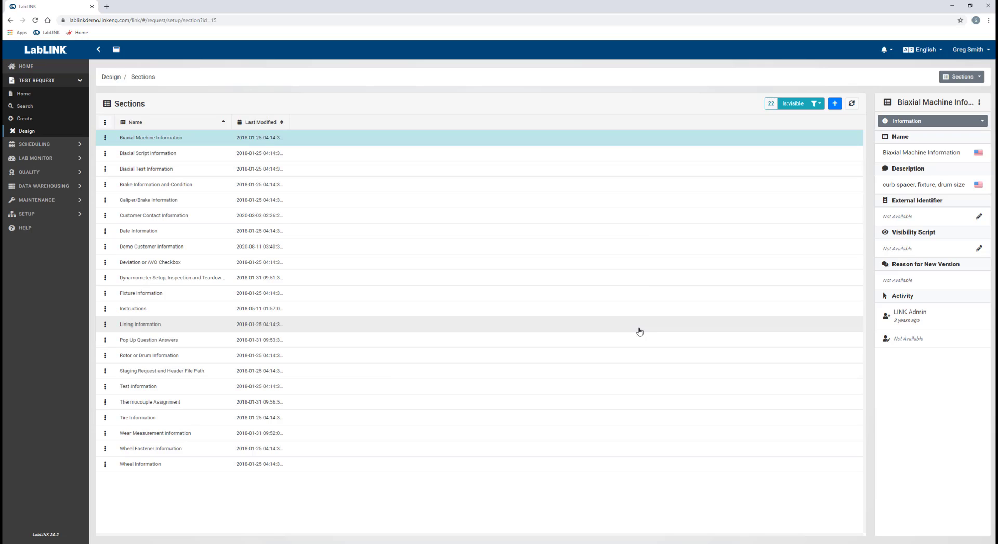
- Create another section named "Demo Basic Vehicle Information" with the description "Basic Information on Vehicle"
click(835, 105)
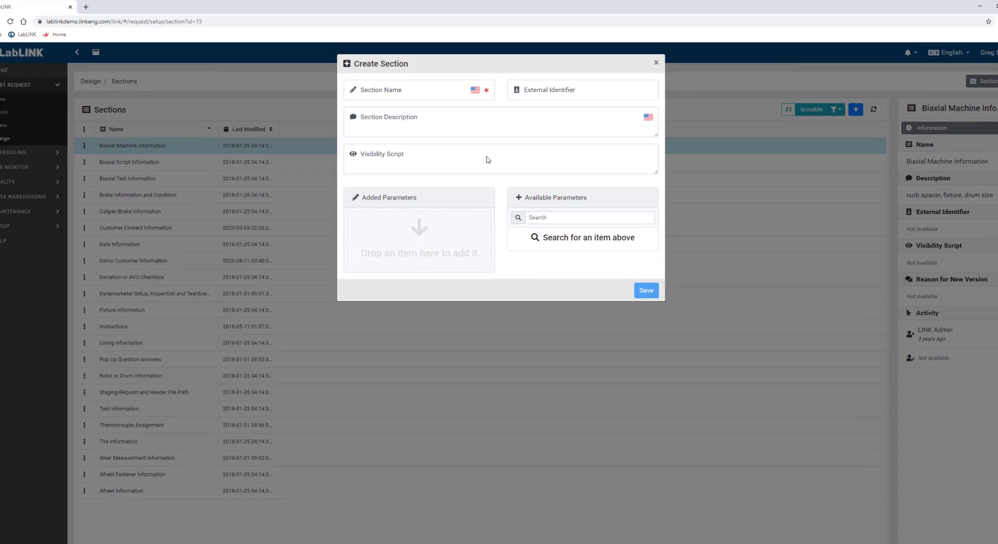
click(374, 106)
text(Demo Basic)
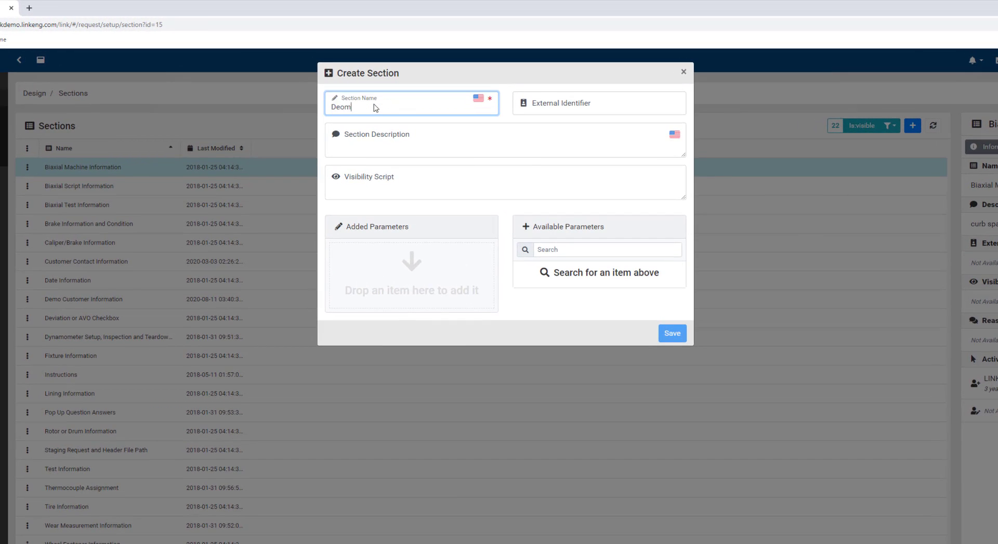
text( Vehicle Information)
key(Tab)
key(shift+Tab)
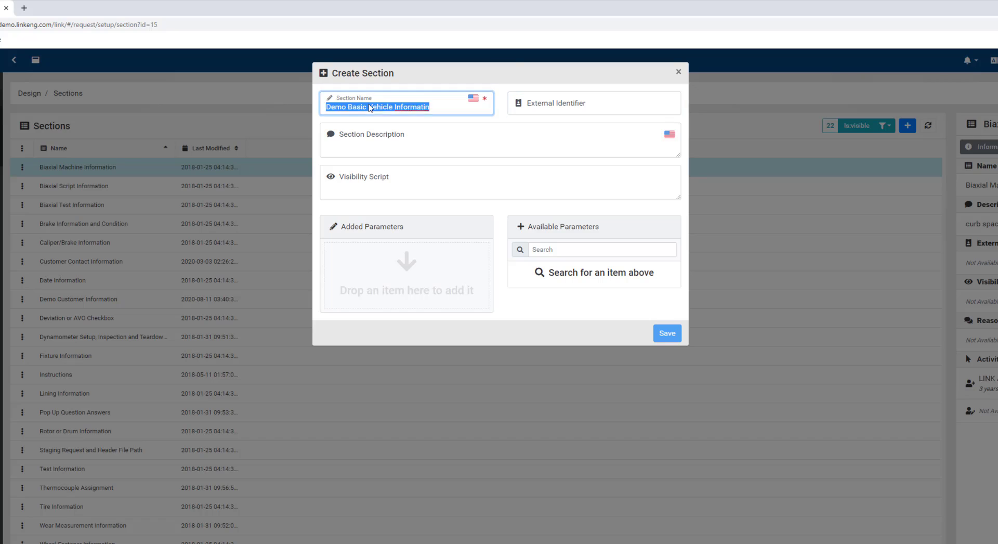
key(Tab)
key(Tab)
text(basic Information on V)
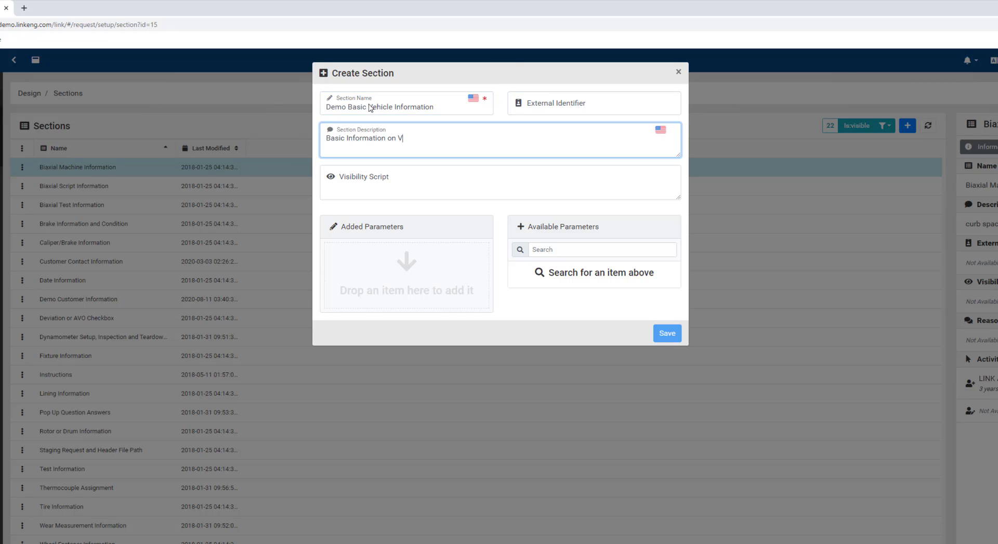
text(ehicle)
- Add the Demo Color of Vehicle and Demo Number of Doors parameters to the basic vehicle section and save it
key(Tab)
key(Tab)
text(demo)
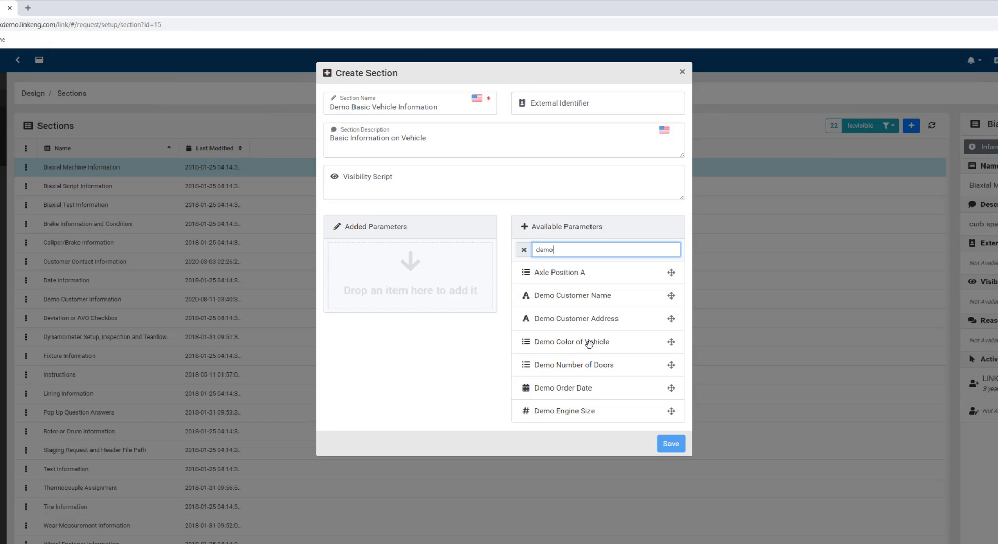
drag(585, 341, 406, 256)
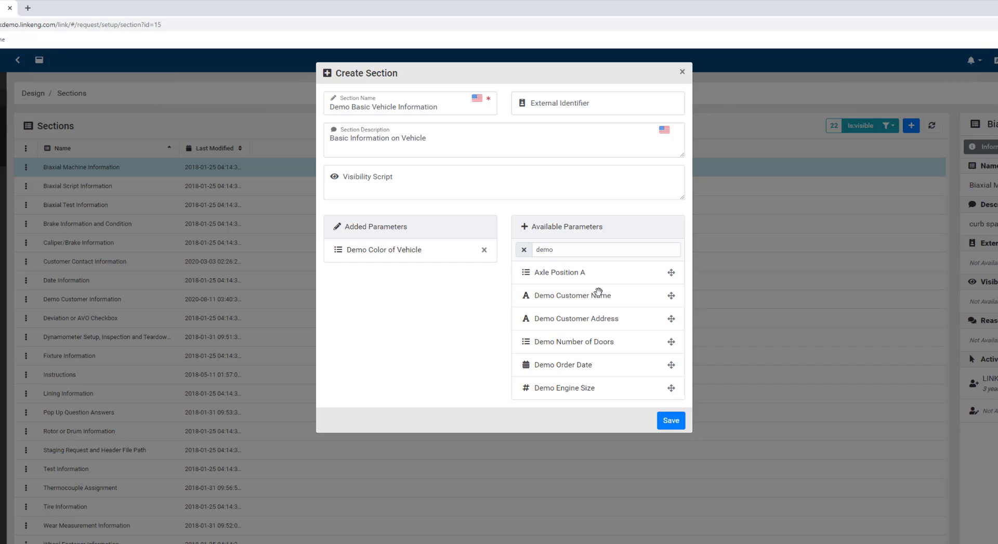
drag(556, 343, 375, 268)
drag(546, 344, 382, 263)
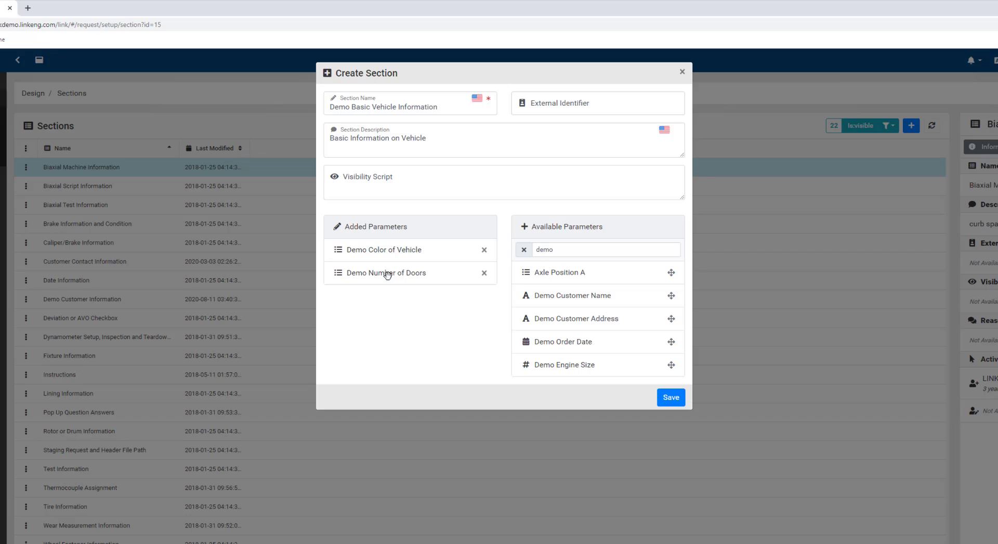
click(671, 398)
- Create a third section named "Demo Specific Vehicle Information" with the description "More Detailed information"
click(910, 126)
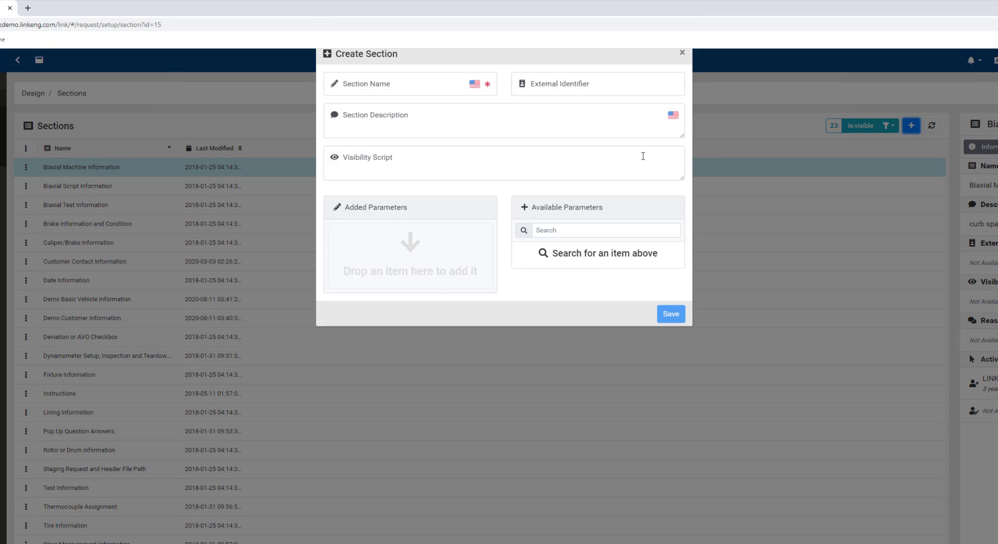
click(373, 104)
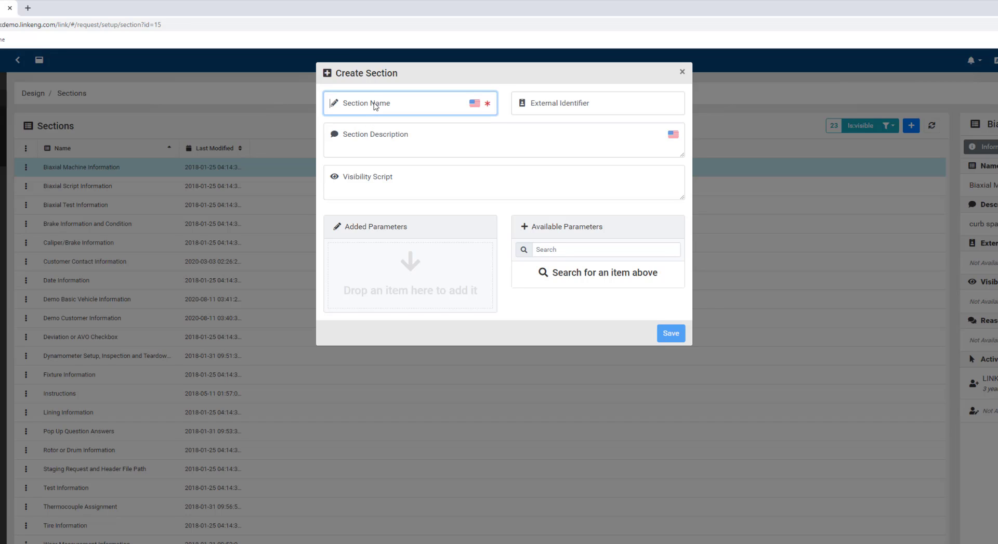
text(Demo Specific Vehicle Information)
key(Tab)
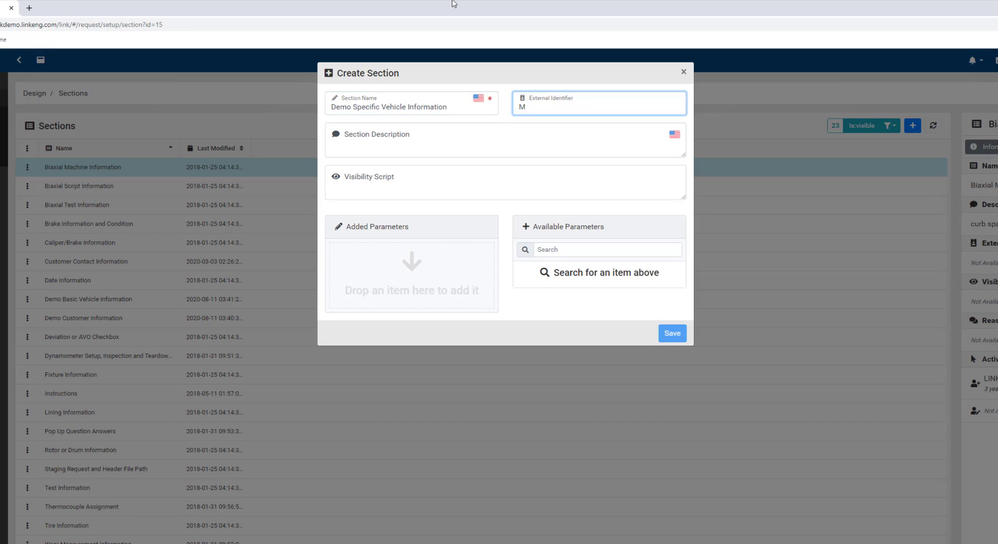
key(Tab)
text(More Detailed information)
key(Tab)
- Add the Demo Engine Size parameter to the specific vehicle section and save it
click(598, 248)
text(demo)
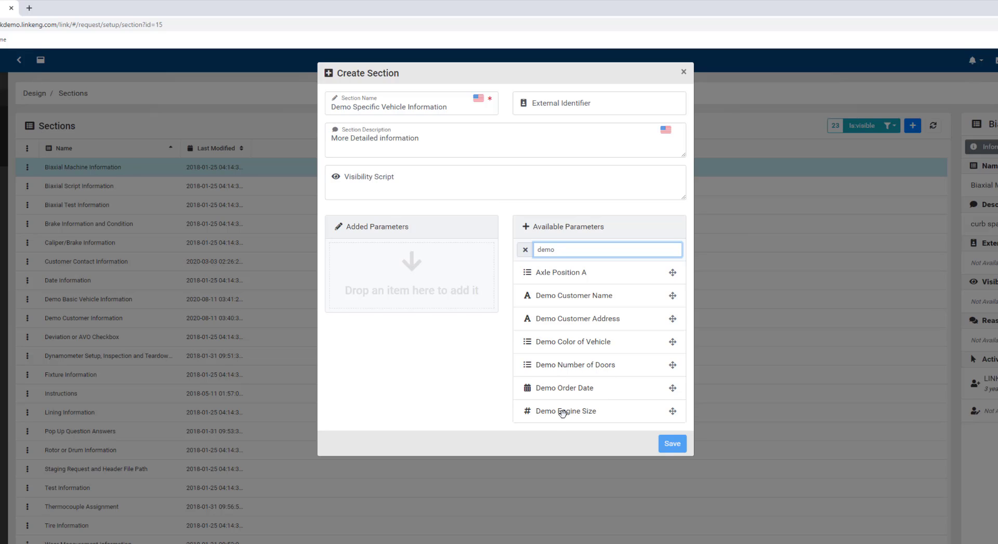
drag(562, 412, 389, 263)
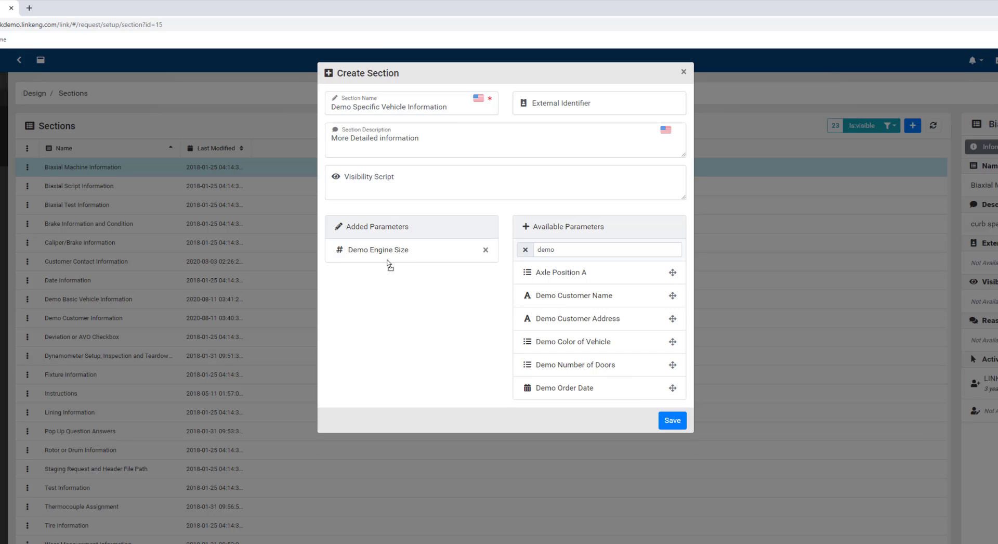
click(671, 420)
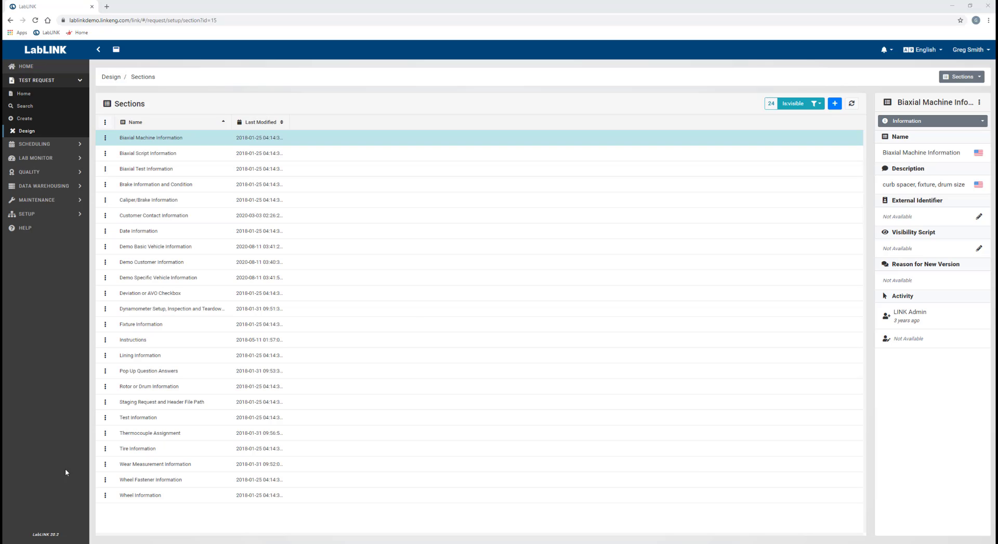
- Start a new template in the Templates design area named "Demo Vehicle Basic Test" with the short name "Basic vehicle test"
click(962, 77)
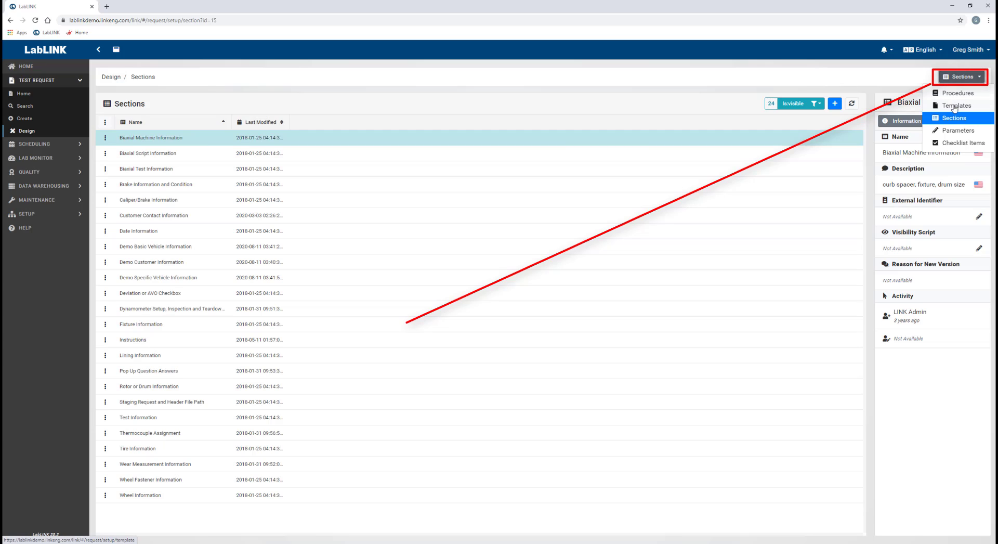
click(955, 105)
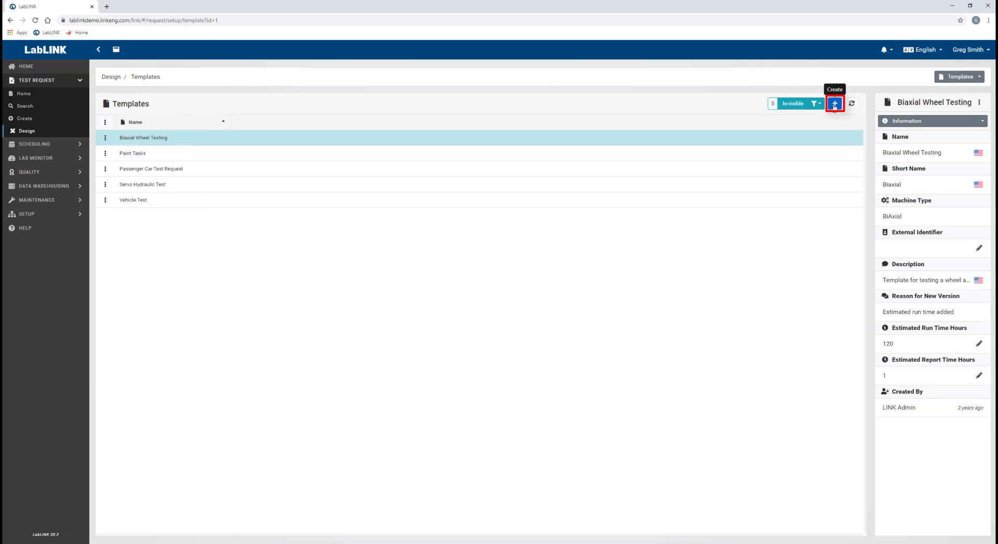
click(834, 104)
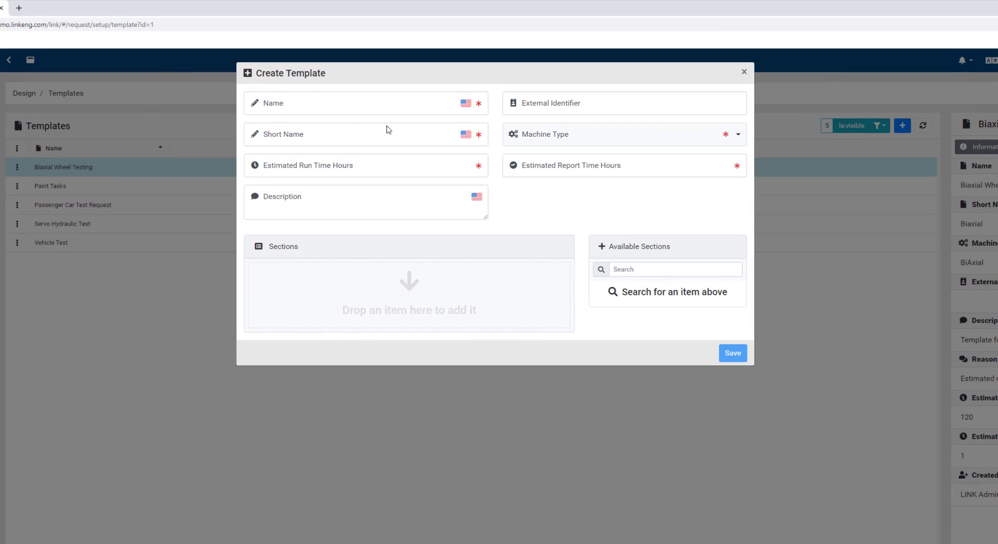
click(344, 104)
text(Demo V)
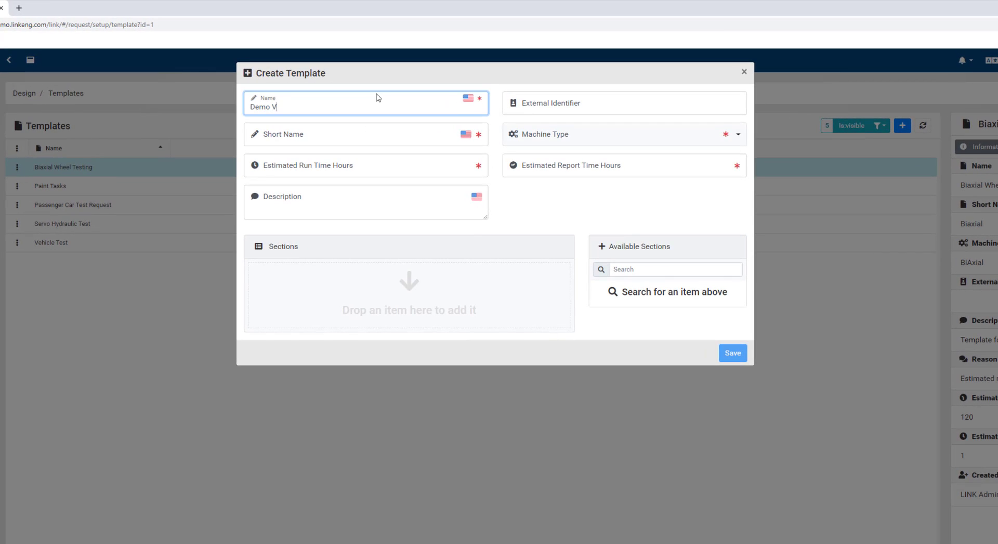
text(ehicle Basic Test)
key(Tab)
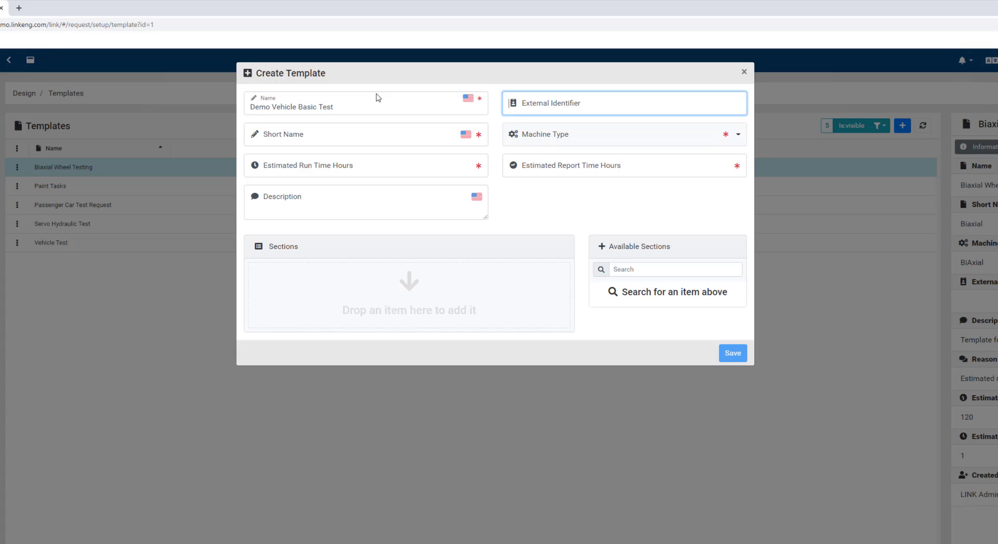
key(Tab)
text(Basic vehicle test)
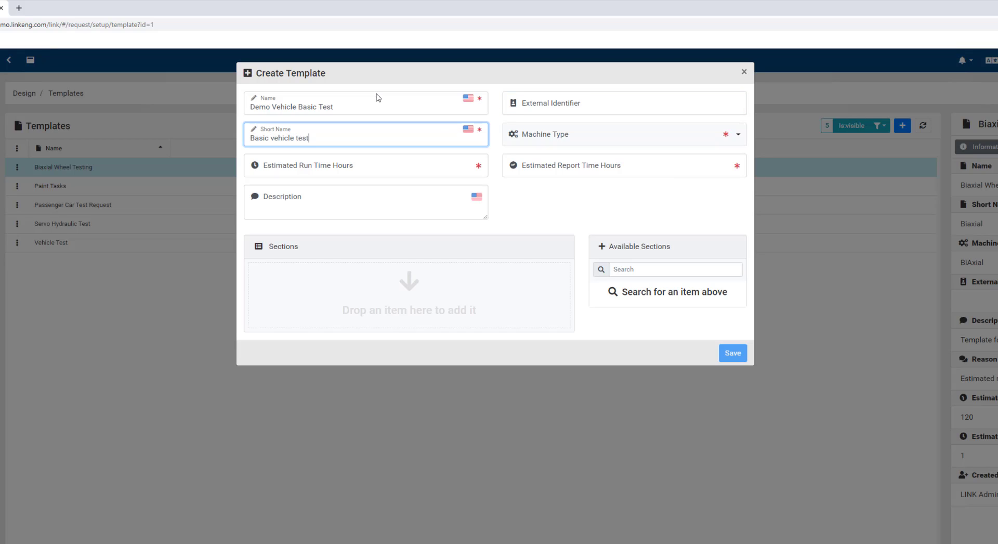
key(Tab)
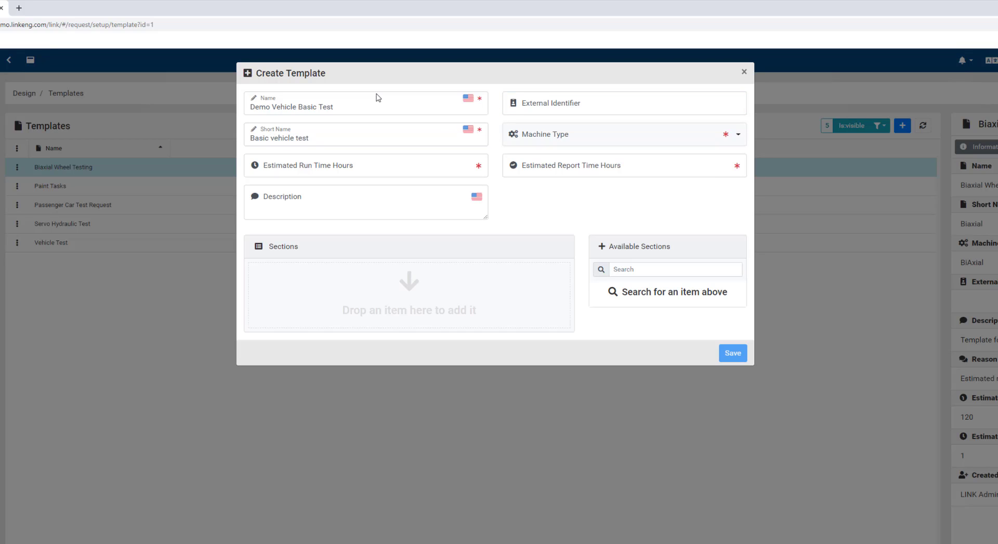
- Set the template's machine type to In-Vehicle System and its estimated run time to 4 hours
click(546, 144)
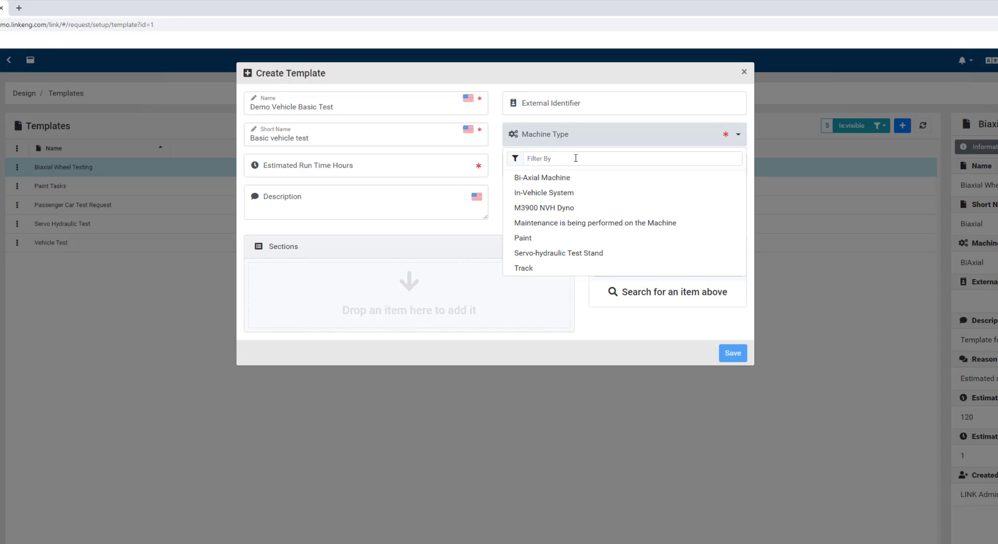
click(528, 193)
click(385, 171)
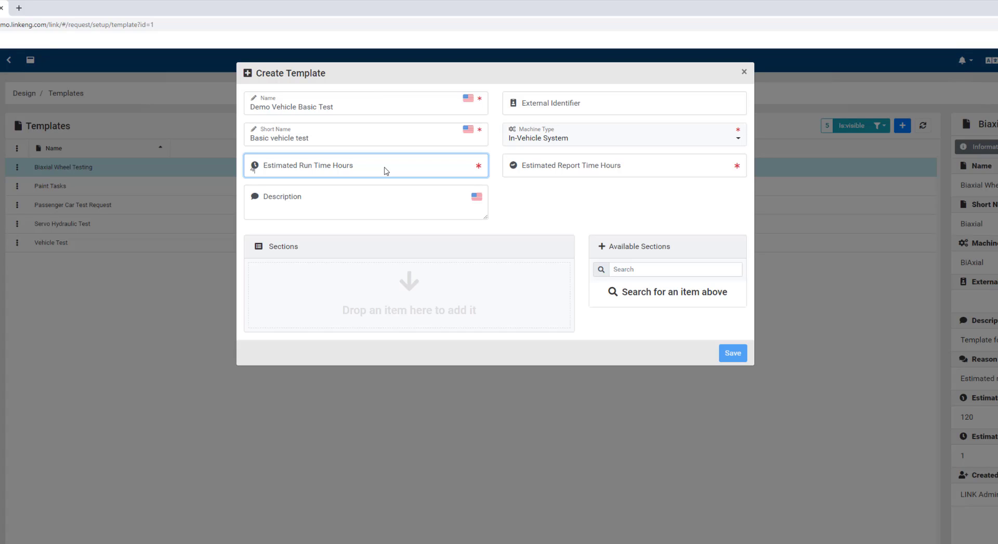
text(4)
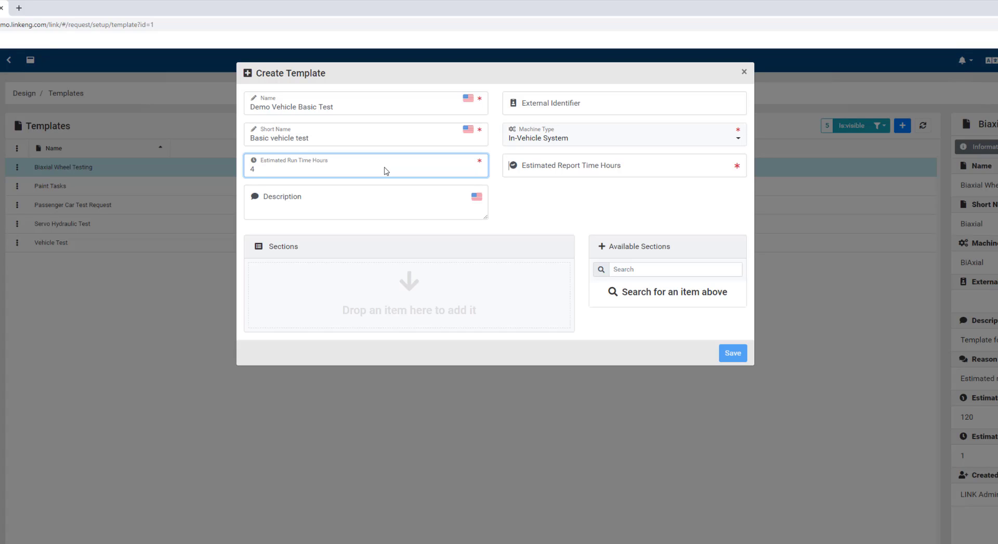
- Set the template's estimated report time to 1 hour
key(Tab)
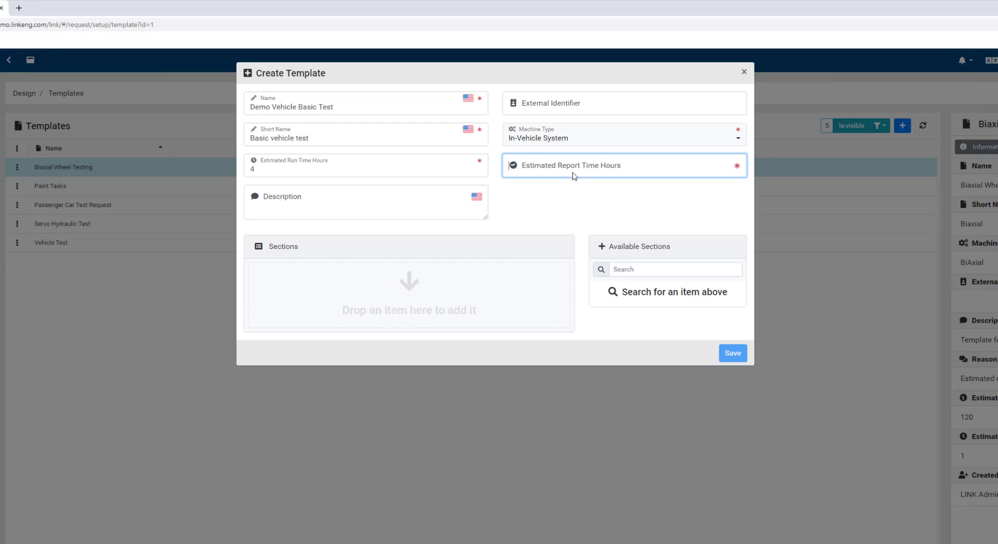
text(1)
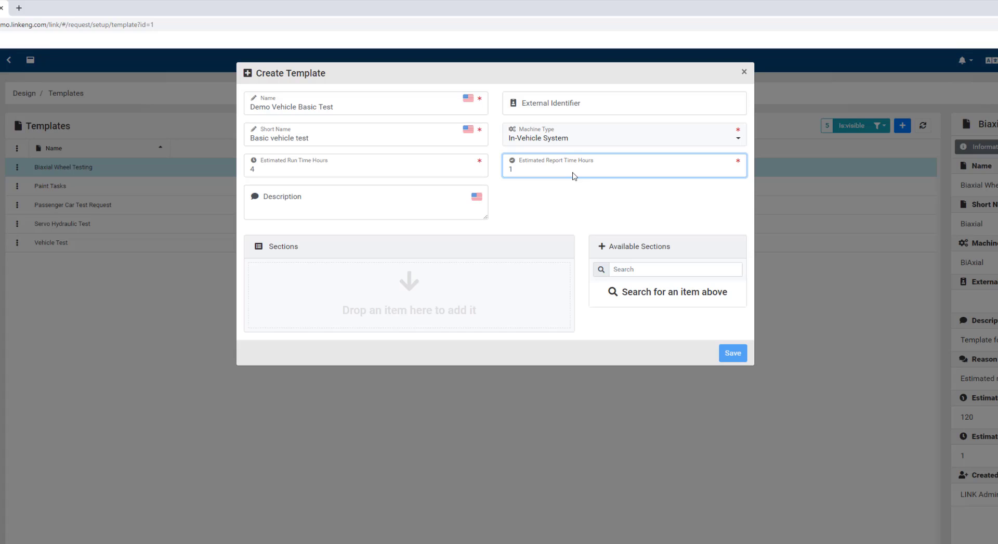
key(Tab)
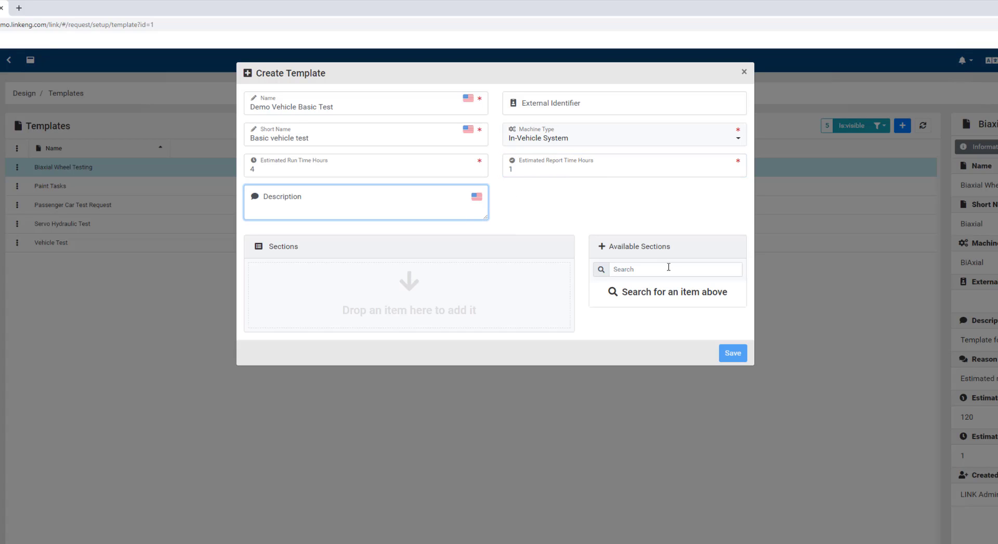
- Add the Demo Customer Information, Demo Basic Vehicle Information and Demo Specific Vehicle Information sections to the template in that order and save it
click(636, 271)
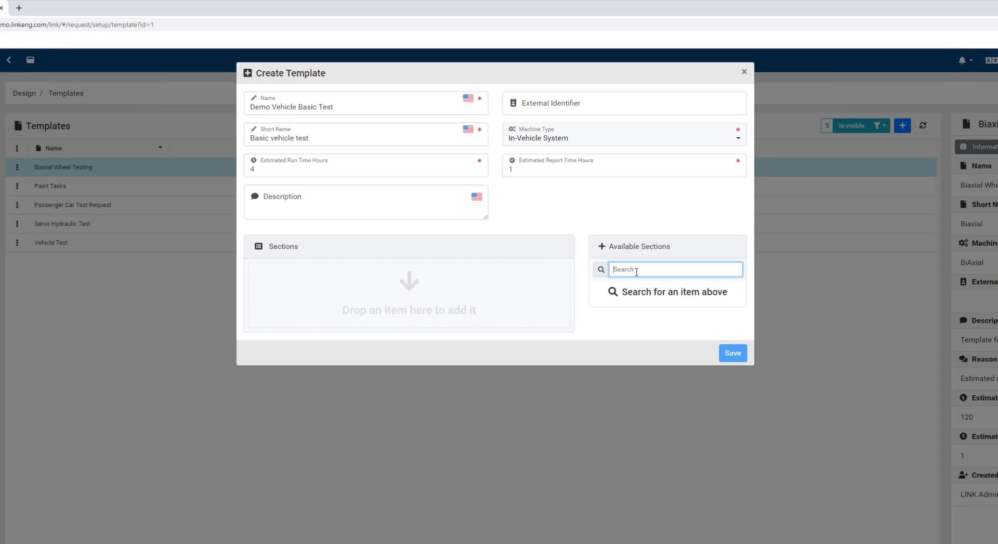
text(demo)
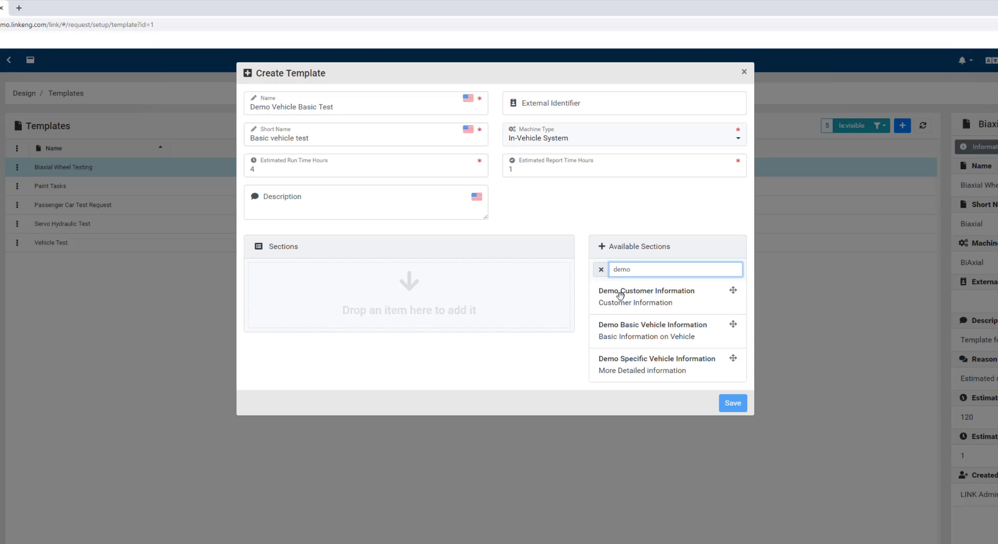
drag(620, 295, 364, 291)
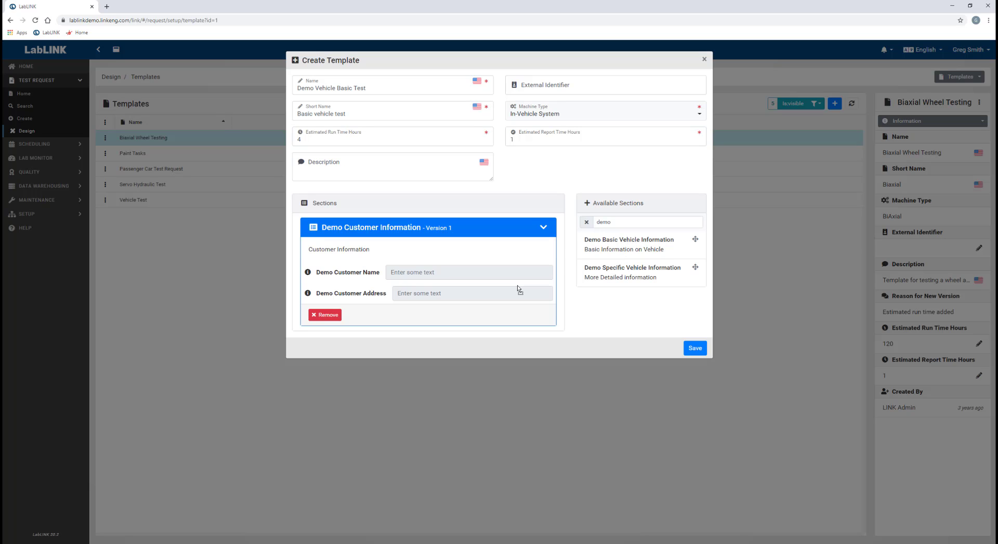
drag(517, 286, 398, 343)
drag(643, 242, 398, 426)
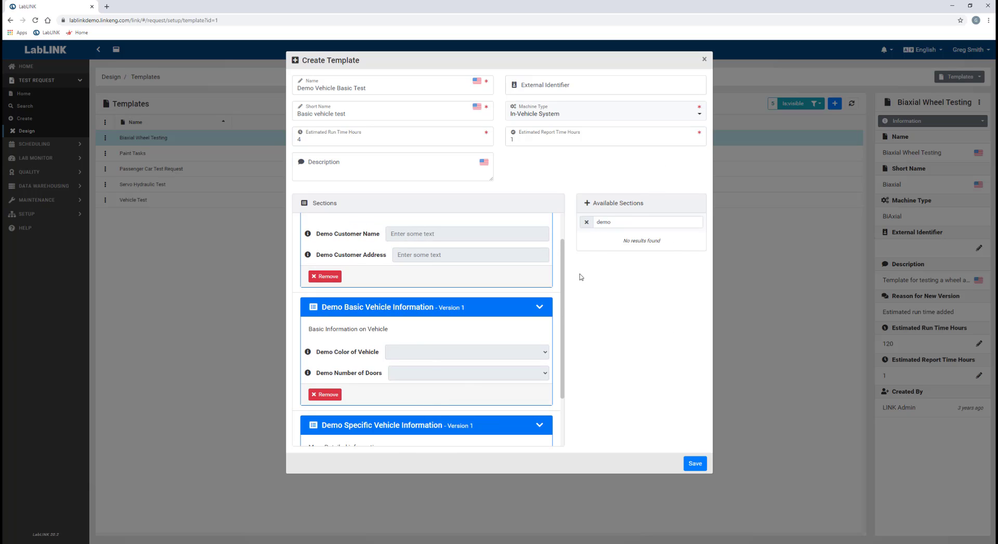
scroll(394, 282, up, 1)
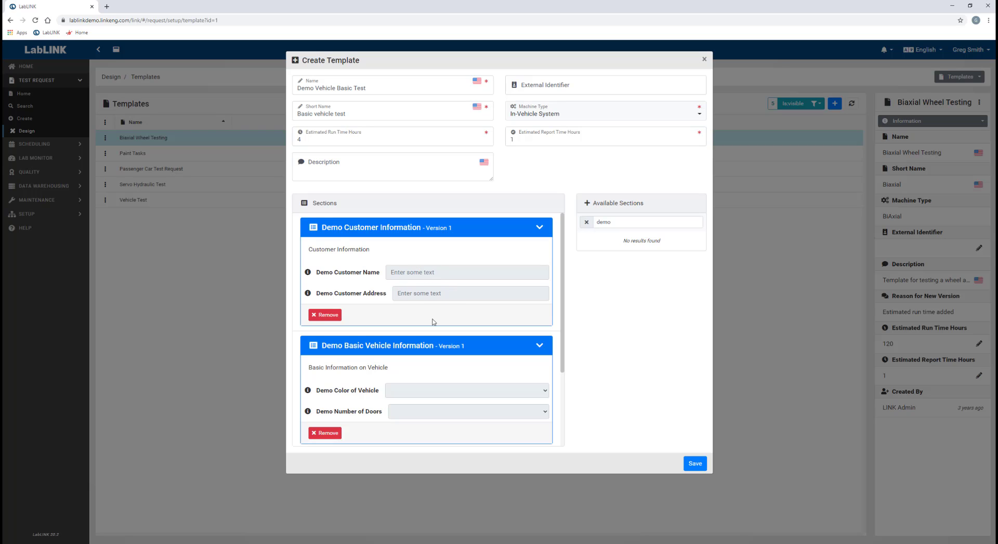
scroll(399, 338, down, 3)
scroll(400, 337, up, 3)
click(687, 466)
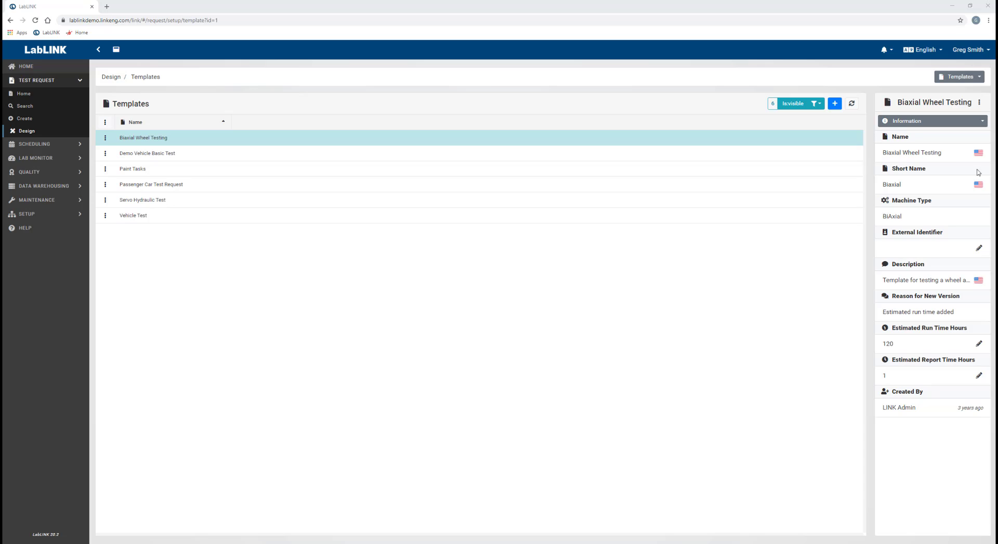
- Start a new procedure in the Procedures design area based on the Demo Vehicle Basic Test template
click(961, 77)
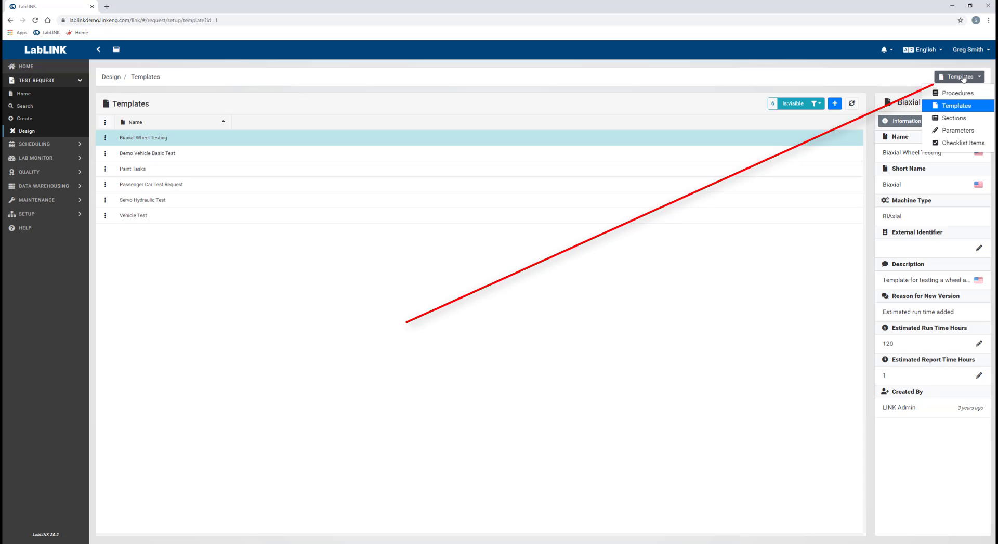
click(957, 93)
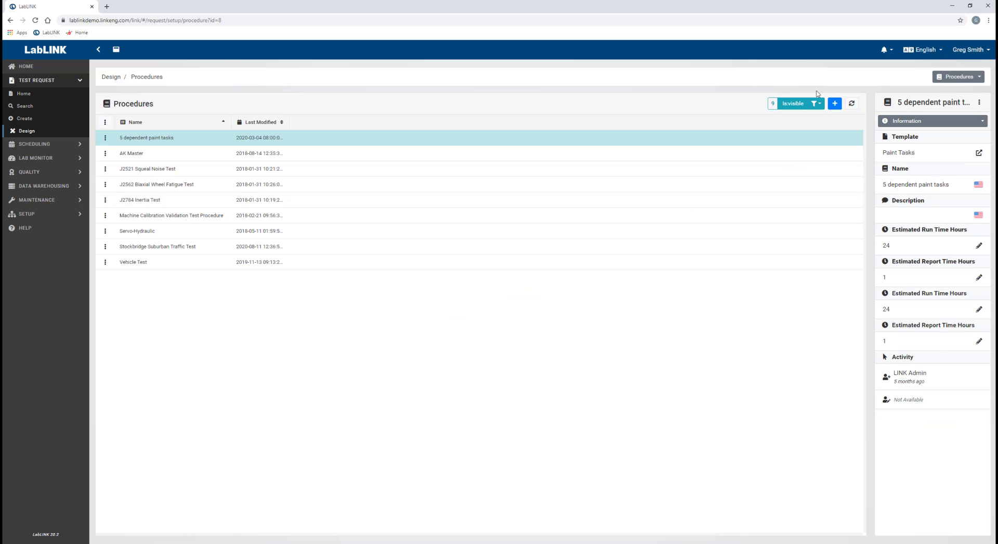
click(834, 103)
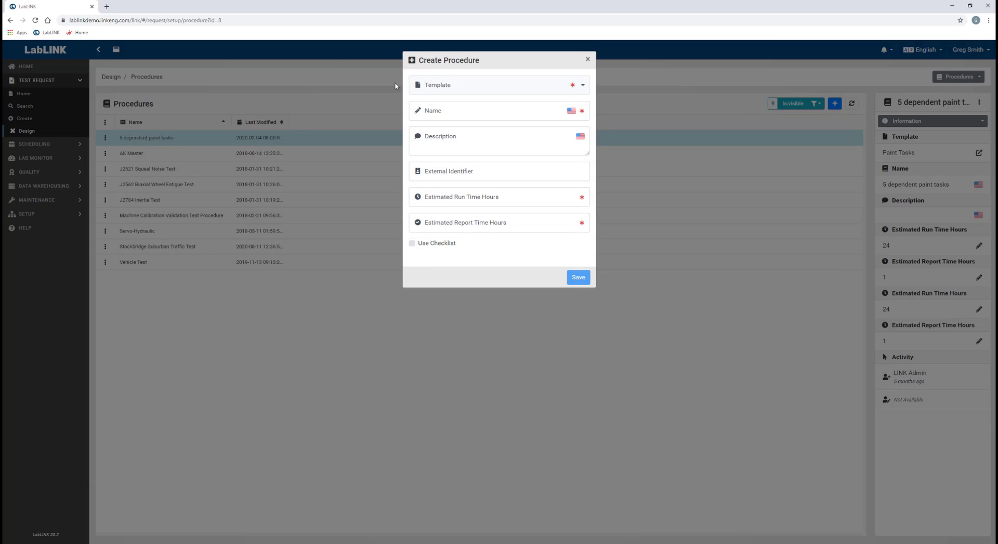
click(468, 90)
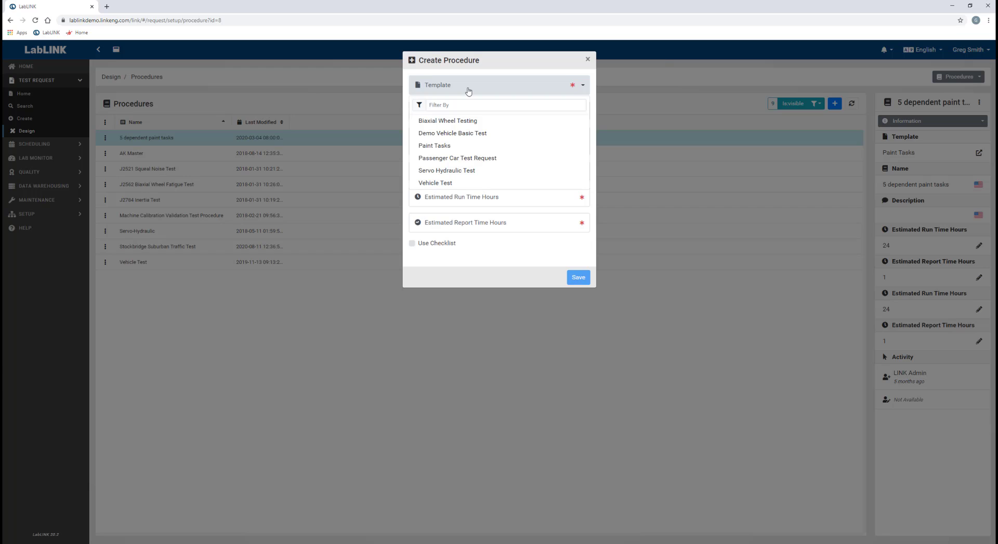
key(Escape)
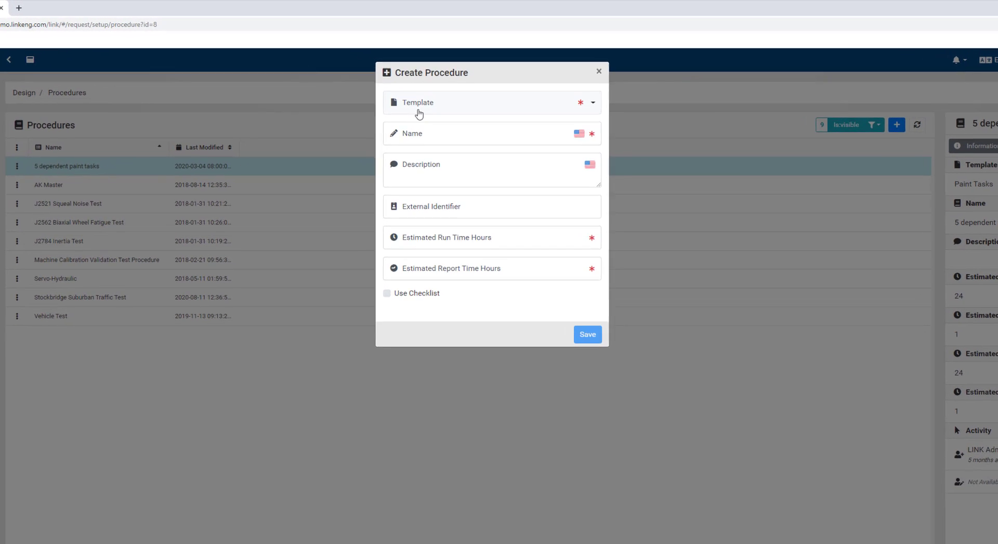
click(436, 73)
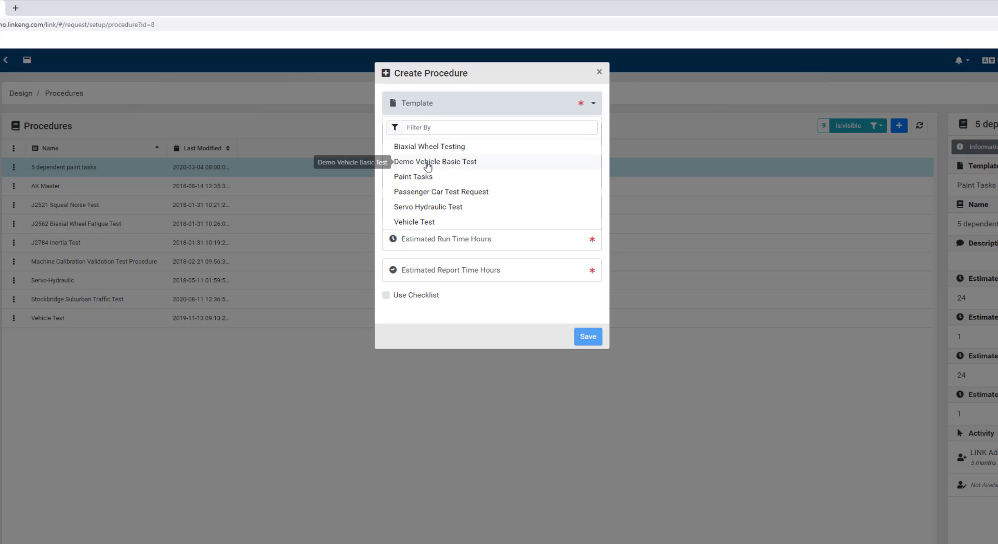
click(427, 162)
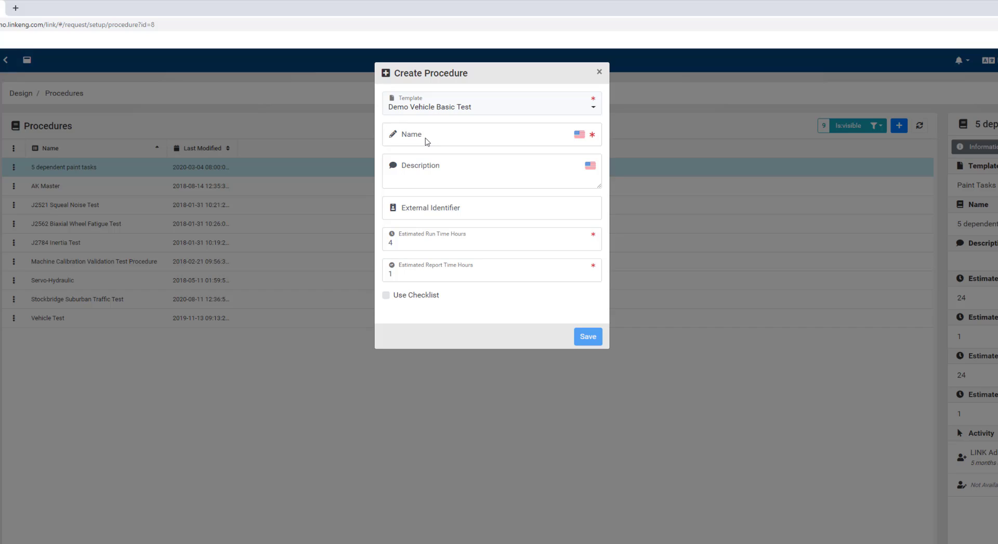
- Name the new procedure "Demo Mileage Accumulation Test"
click(426, 141)
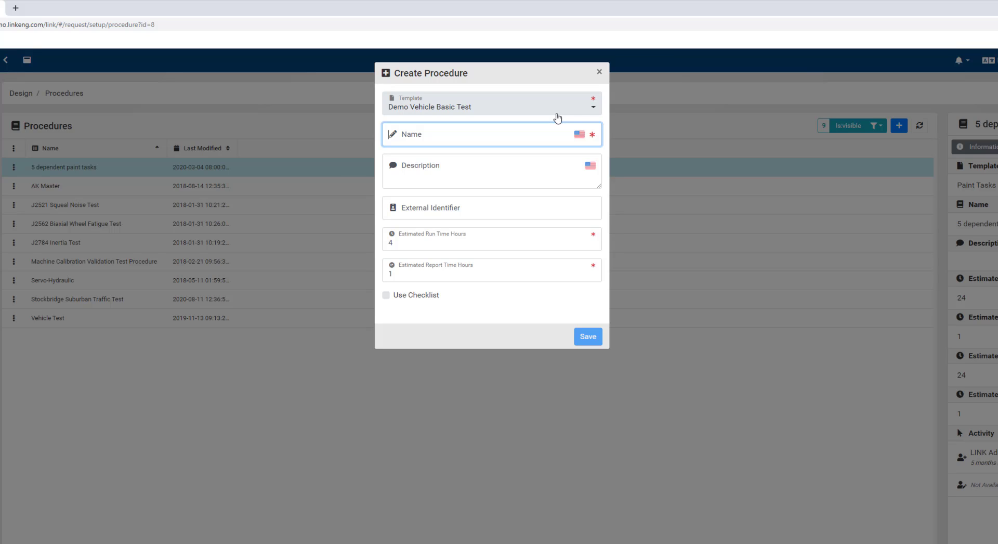
text(Mil)
key(BackSpace)
key(BackSpace)
key(BackSpace)
text(Demo)
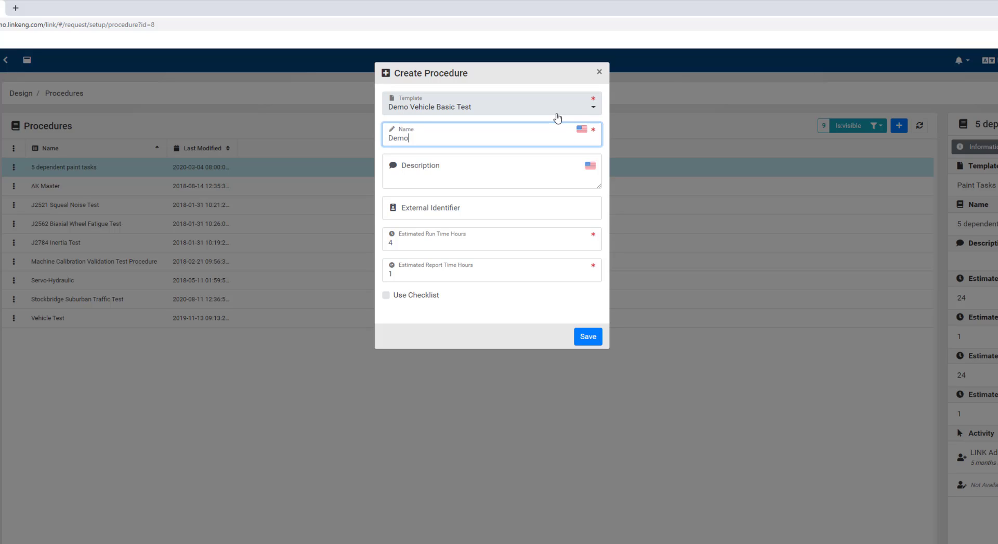
text( Mileage Accumulation Test)
- Describe the procedure as "500 miles of off-road driving" and save it with the Use Checklist option enabled
key(Tab)
text(5)
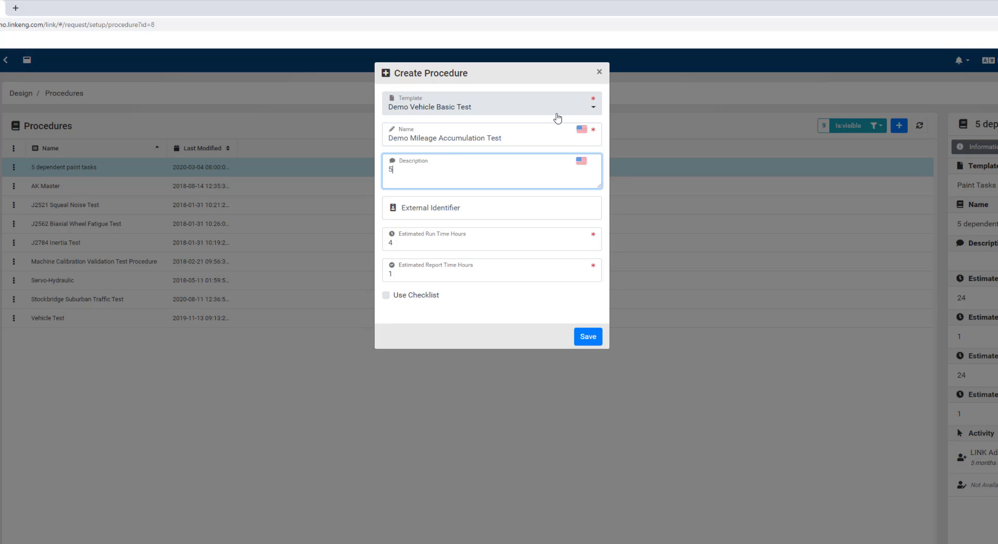
text(00 miles of off-road driving)
key(Tab)
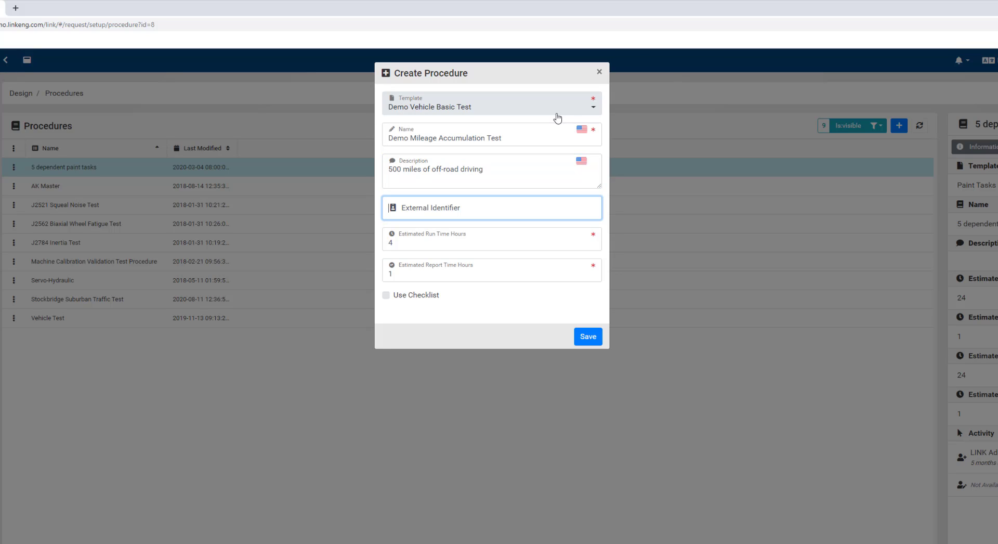
click(385, 295)
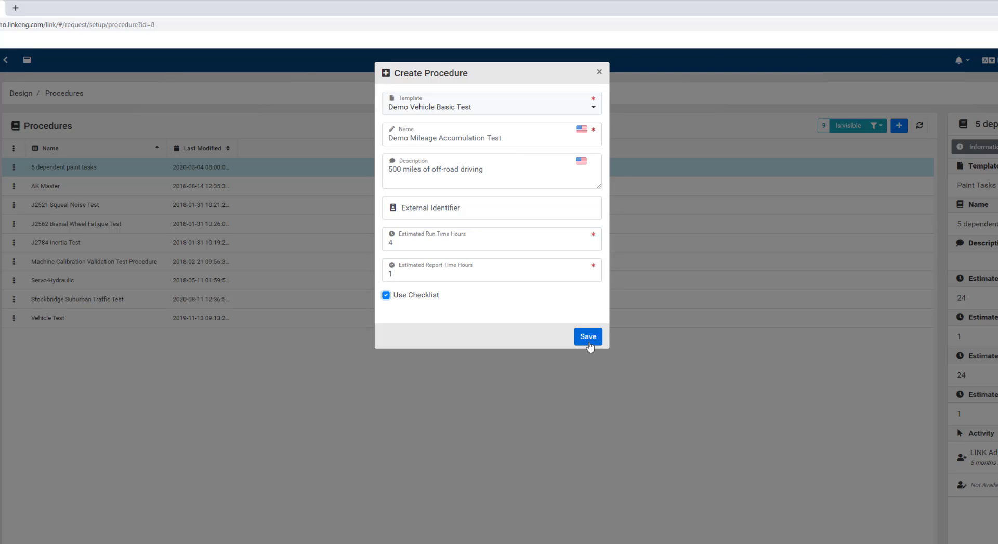
click(588, 337)
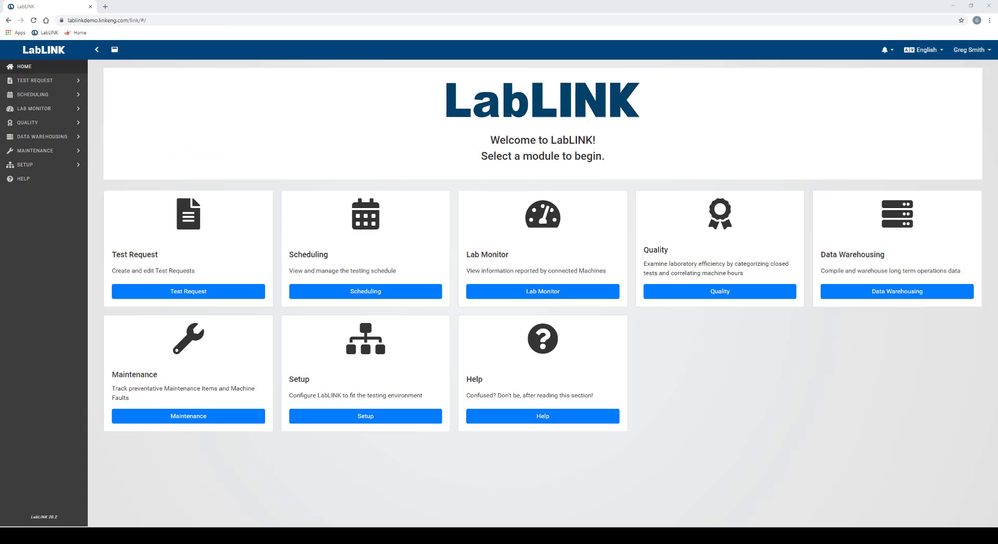